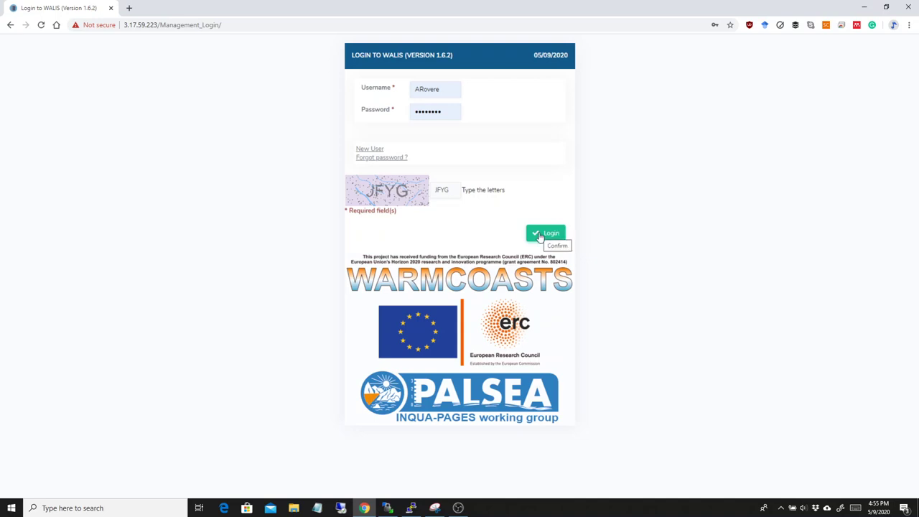
- Log in to WALIS with the credentials already filled in and dismiss the welcome message
left_click(539, 236)
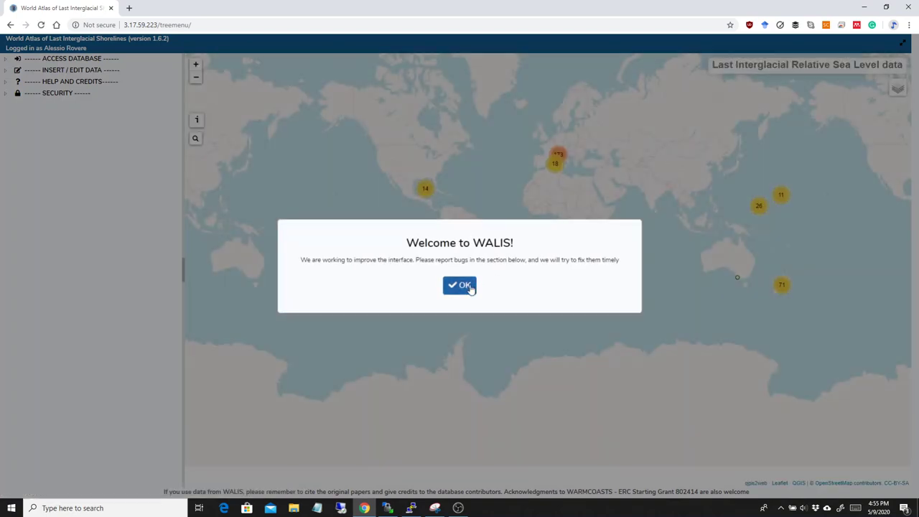
left_click(465, 285)
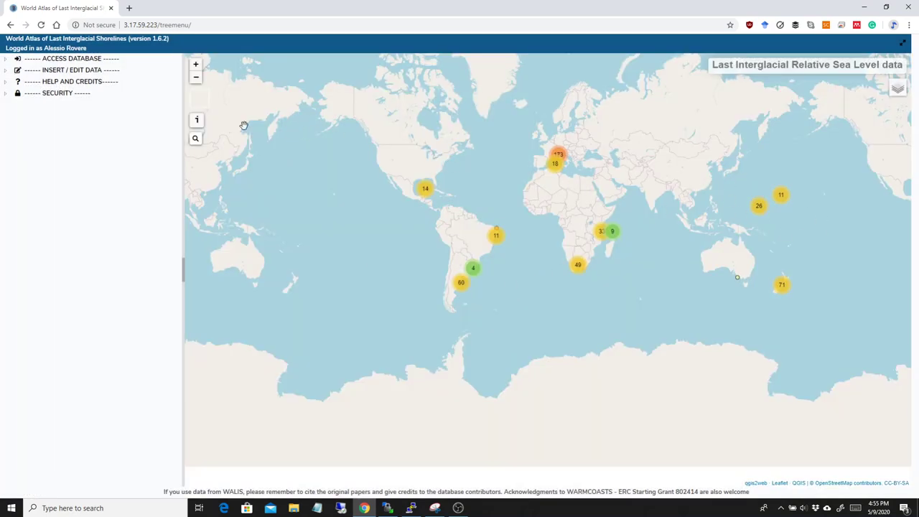
- Hide the final RSL datapoints on the map and preview the U-Series, Amino Acid Racemization, Electron Spin Resonance and Luminescence layers one at a time
mouse_move(201, 123)
mouse_move(899, 94)
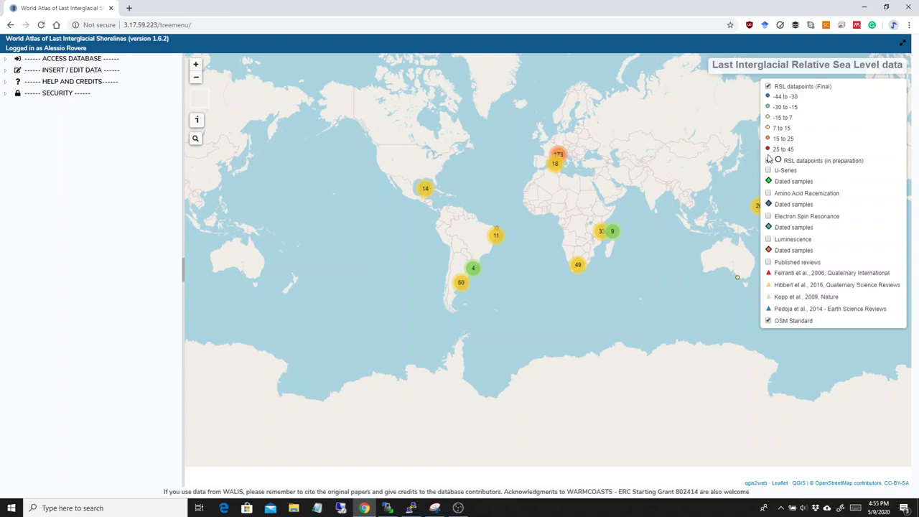
left_click(768, 86)
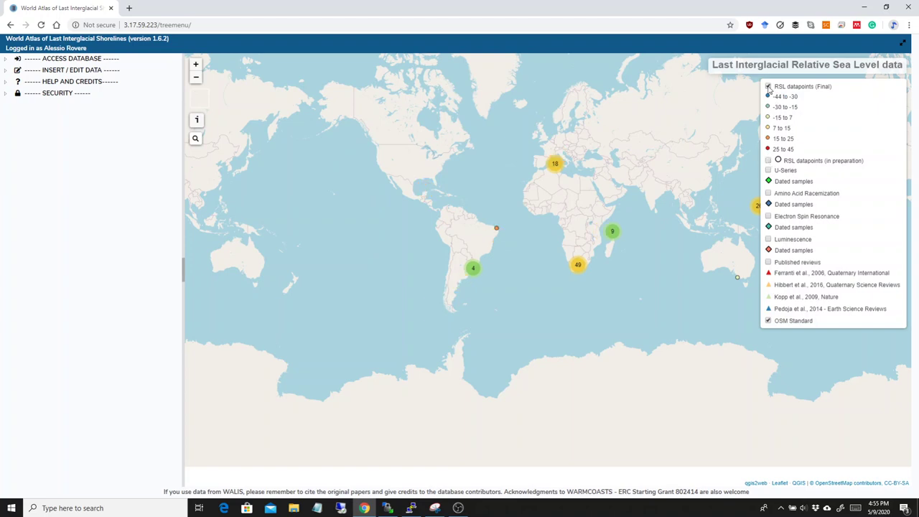
left_click(767, 170)
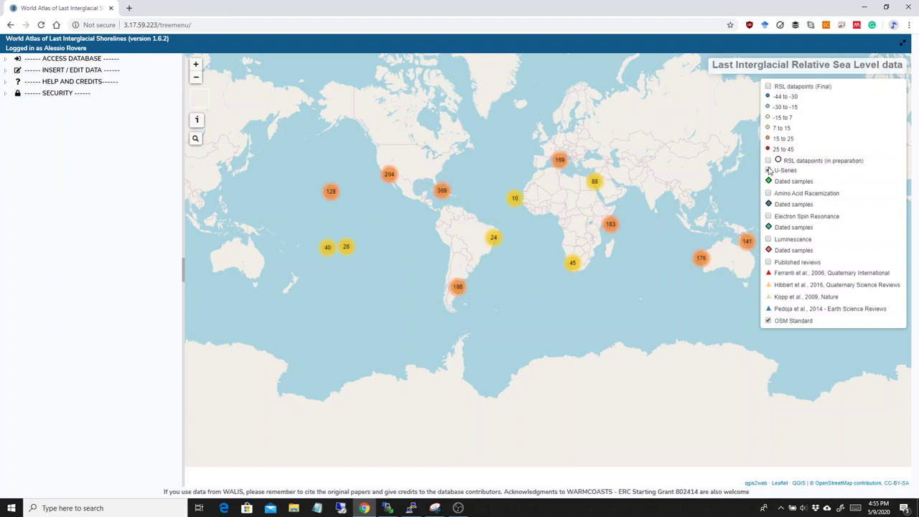
left_click(768, 170)
left_click(768, 193)
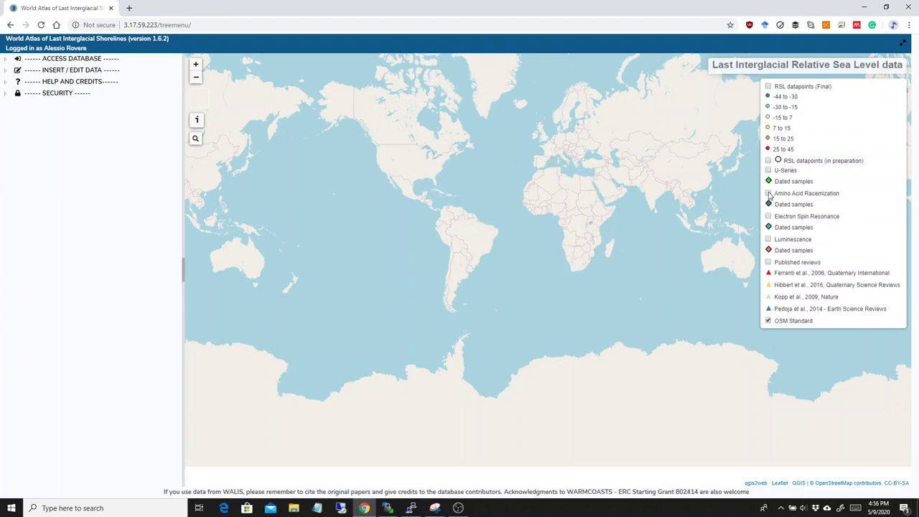
left_click(768, 193)
left_click(768, 216)
left_click(768, 216)
left_click(767, 239)
left_click(768, 239)
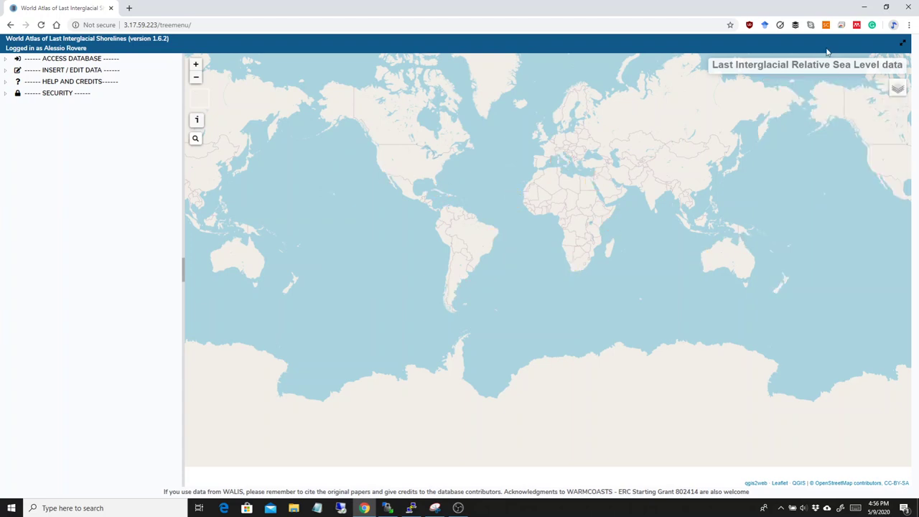
- Search the map for Rome and go to the match in Italy
left_click(196, 139)
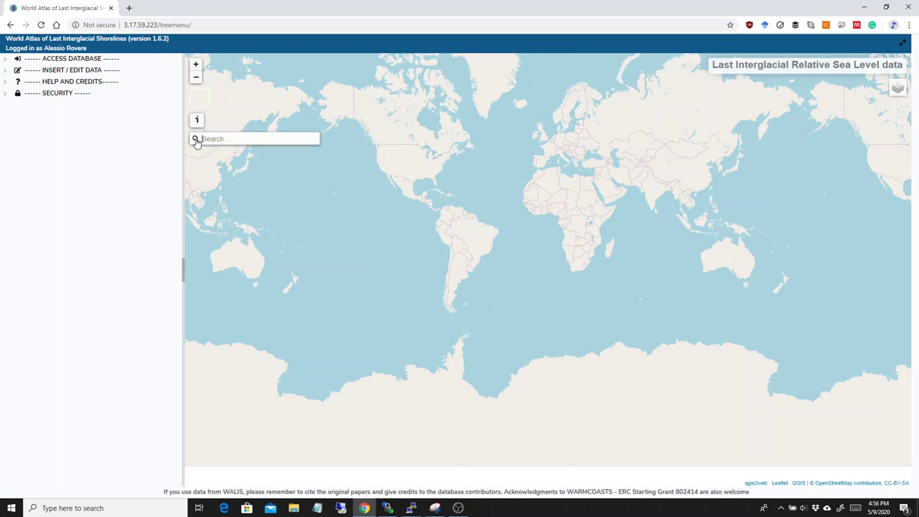
type("Rome")
key("Down")
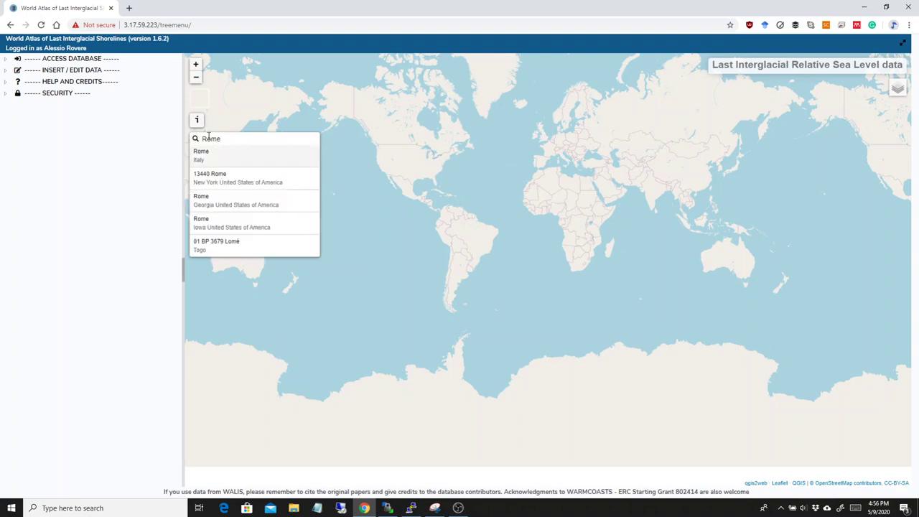
key("Return")
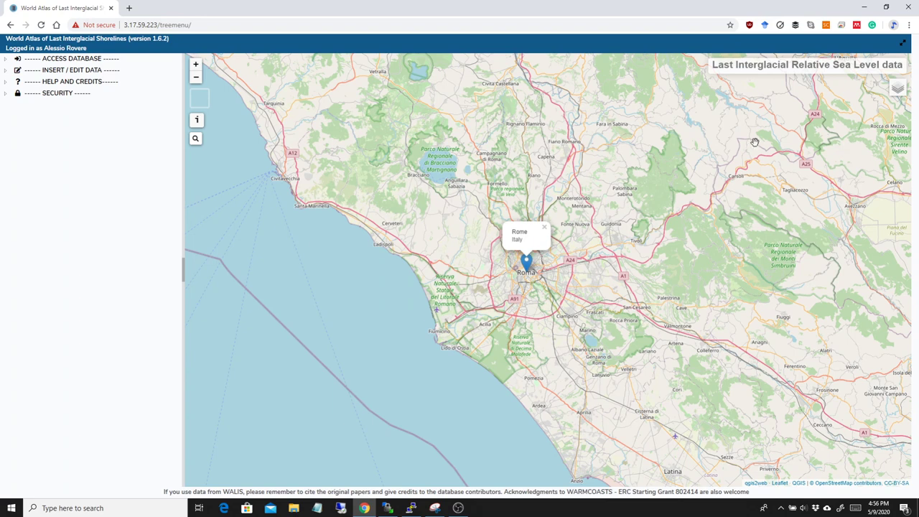
- Display datapoints on the map again, close the Rome popup and examine the wider area around the city
mouse_move(899, 96)
left_click(565, 248)
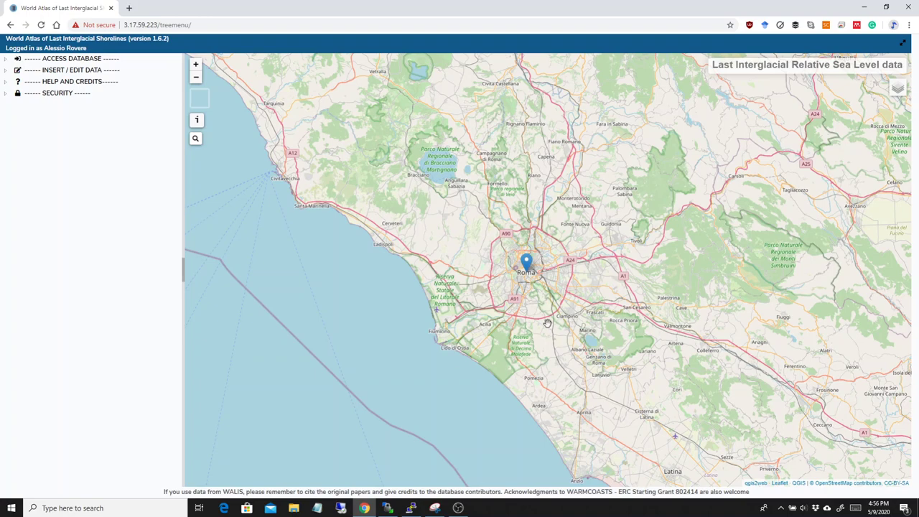
scroll(570, 276, "down", 1)
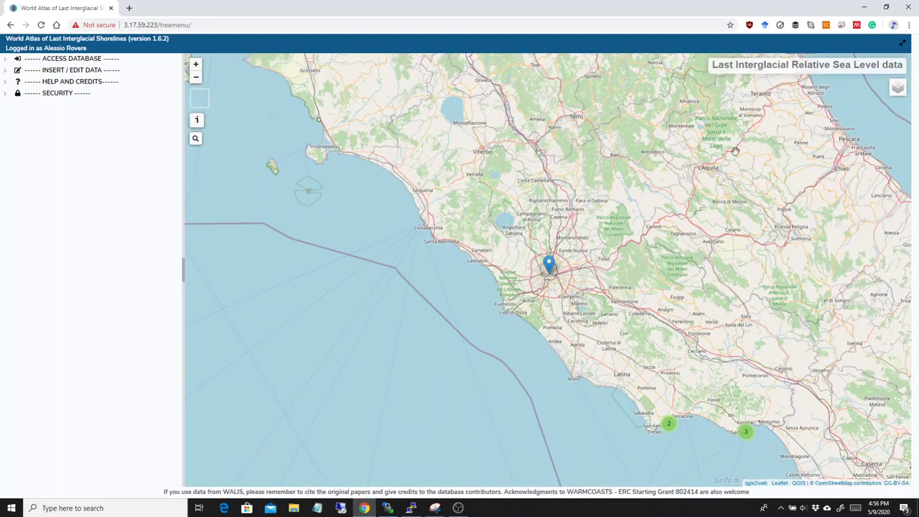
- Expand the Access Database, WALIS Open Data, Insert / Edit Data, Help and Credits, and Security sections of the navigation tree
left_click(83, 60)
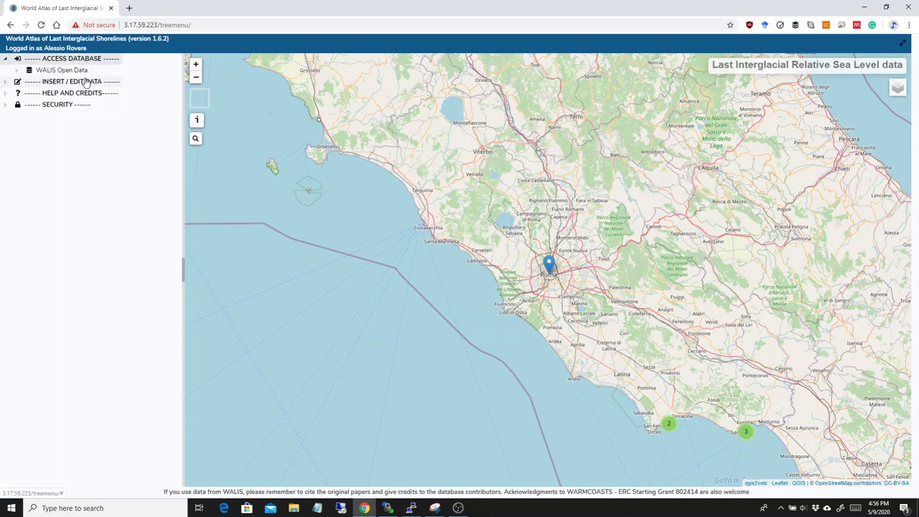
left_click(79, 81)
left_click(74, 69)
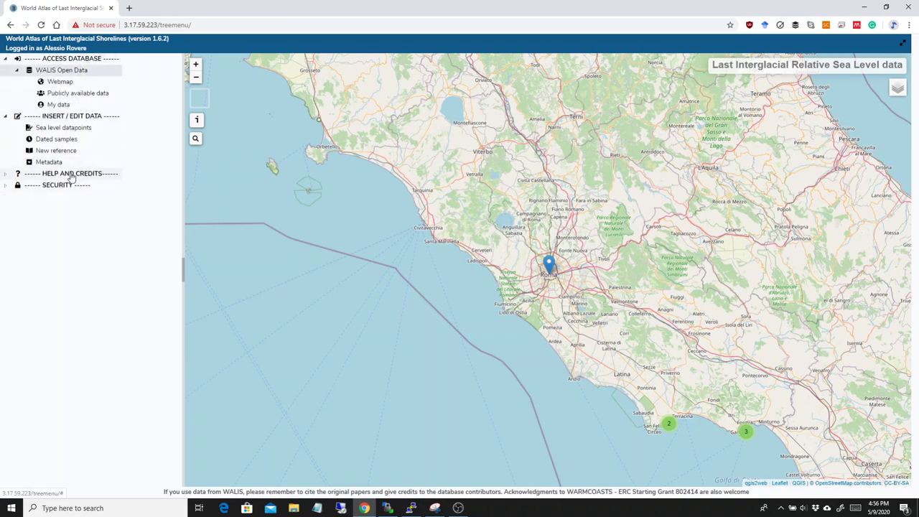
left_click(73, 173)
left_click(69, 230)
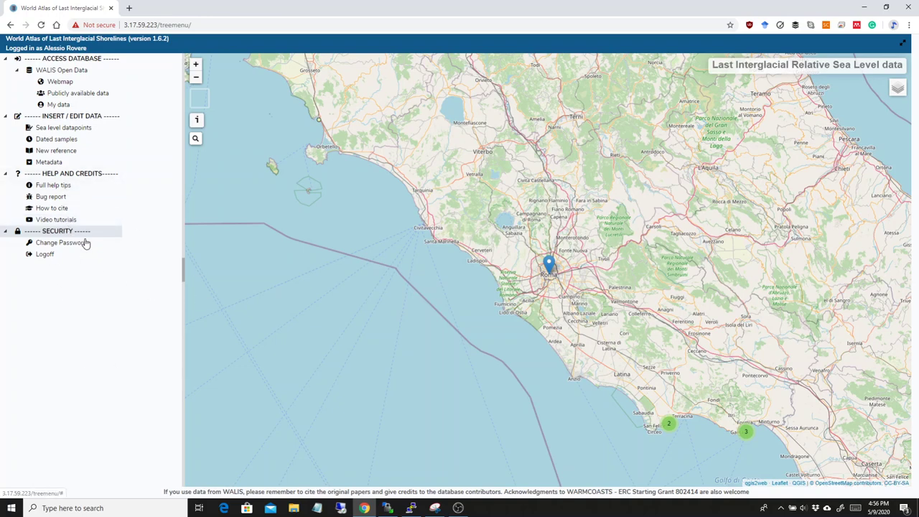
- Look at the bug report form and close it without submitting anything
left_click(45, 195)
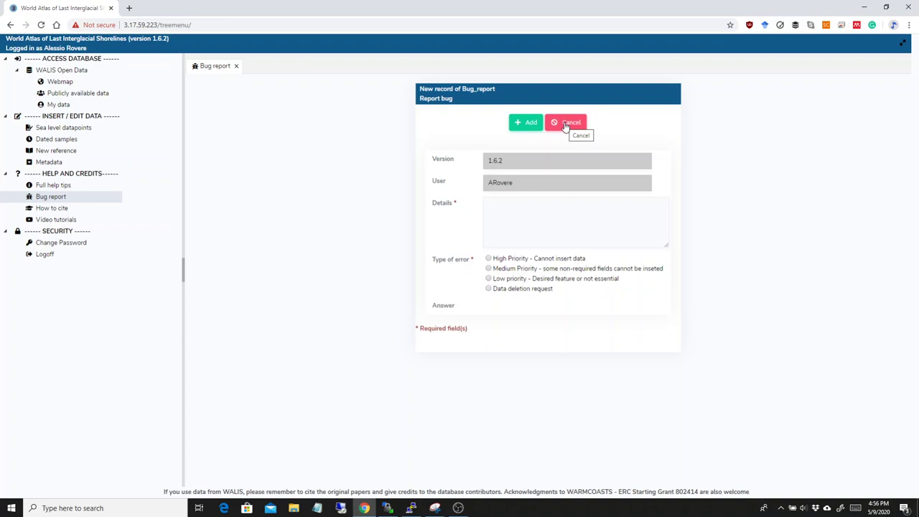
left_click(235, 65)
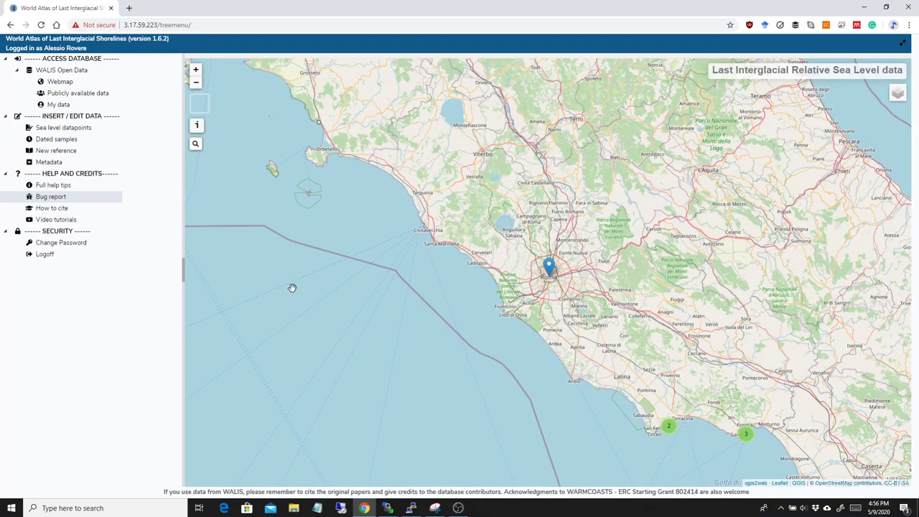
- Open the metadata list of RSL indicator types and acknowledge the public data notice
left_click(77, 164)
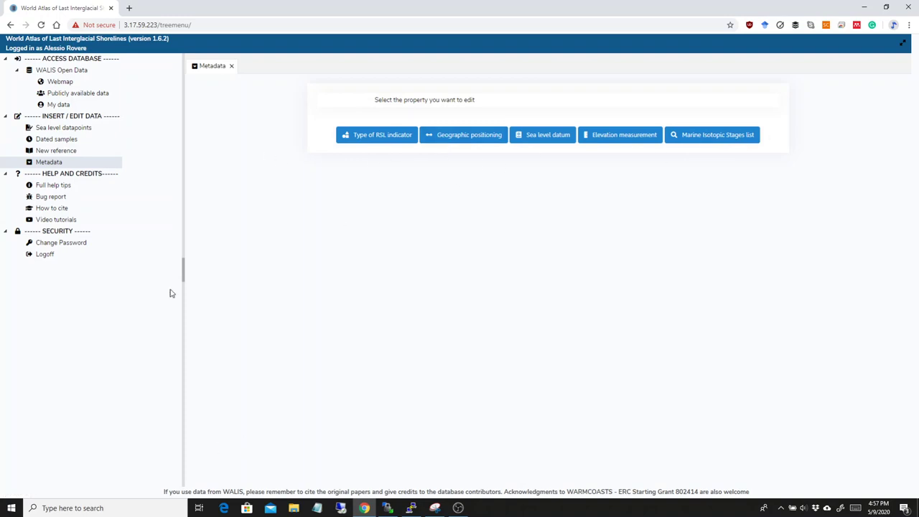
left_click(362, 142)
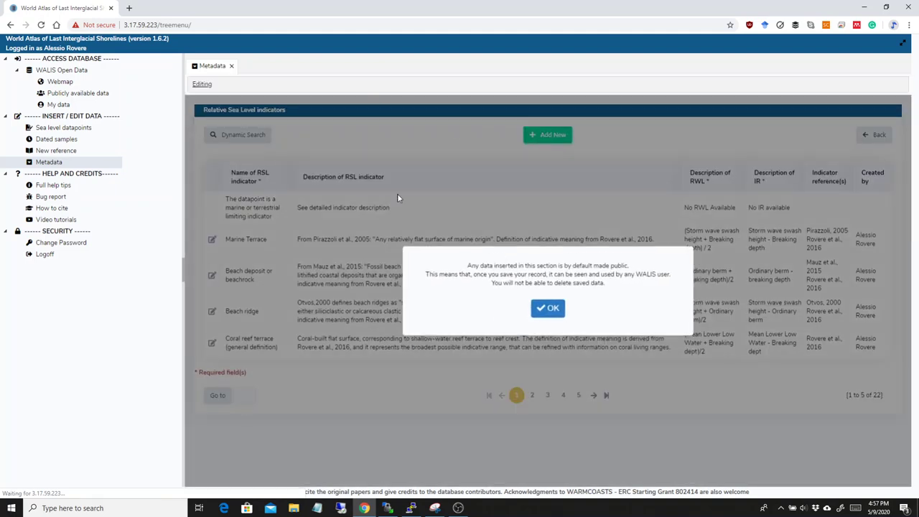
left_click(553, 310)
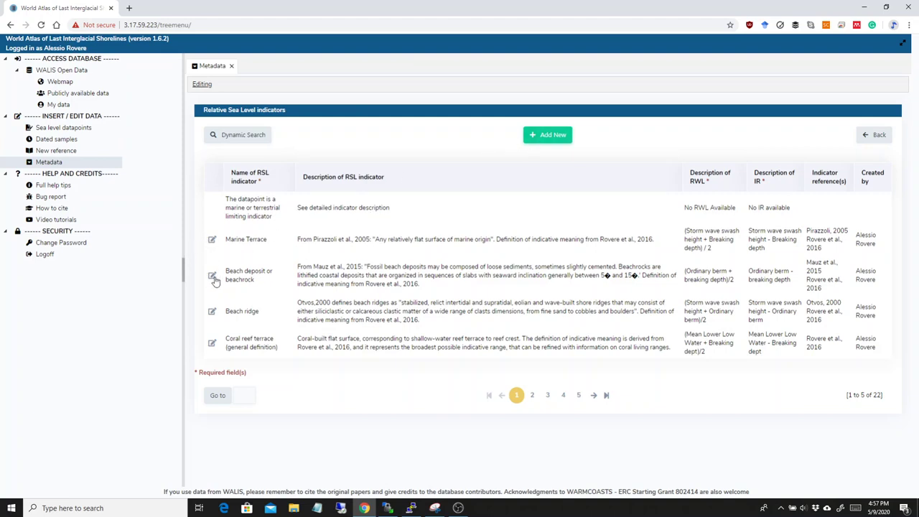
- Open the Marine Terrace indicator for editing, inspect its fields, and save and close the metadata without changes
left_click(212, 239)
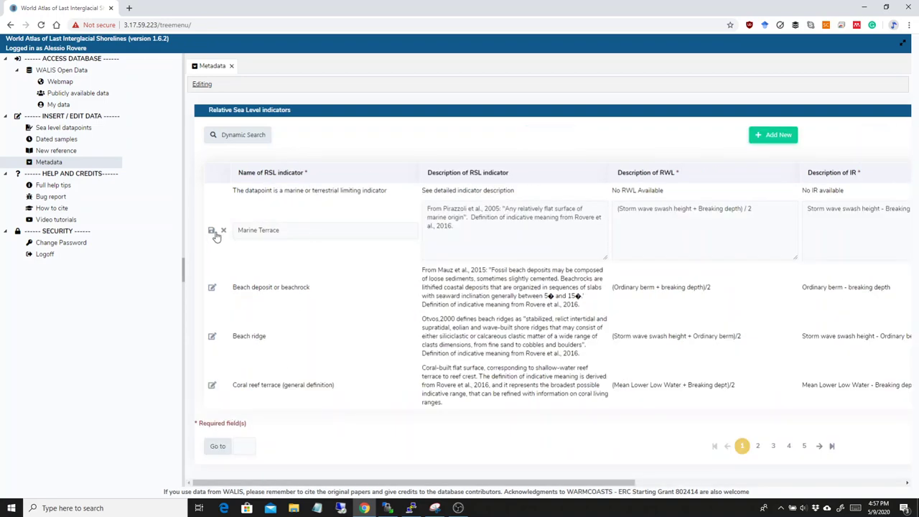
left_click(213, 232)
left_click(211, 238)
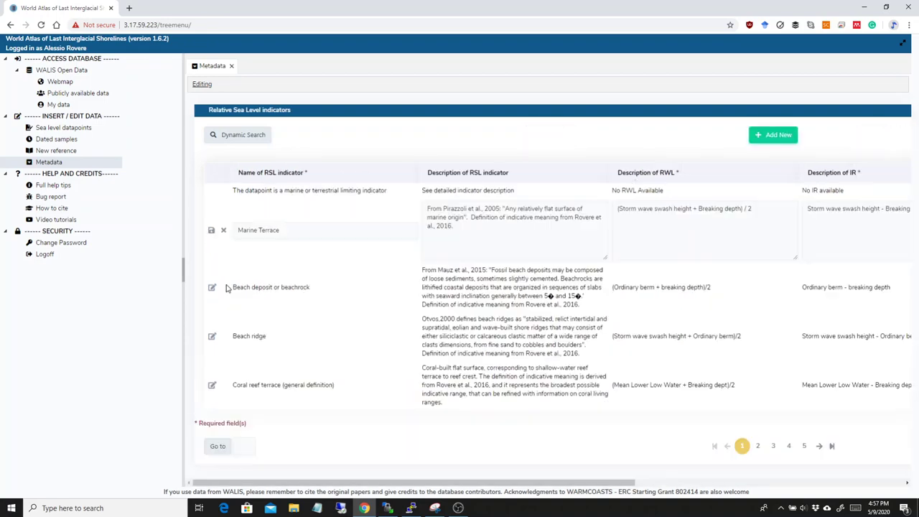
left_click(267, 235)
left_click(564, 232)
left_click(638, 210)
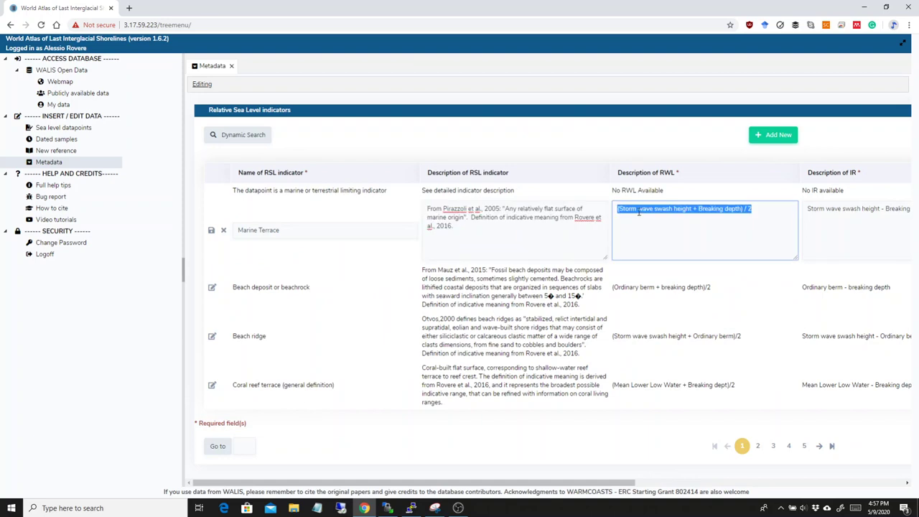
left_click(213, 231)
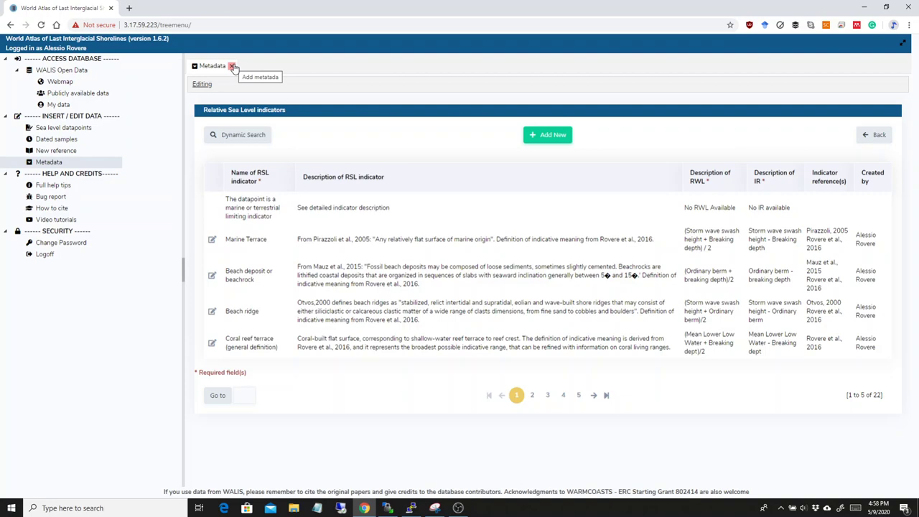
left_click(232, 66)
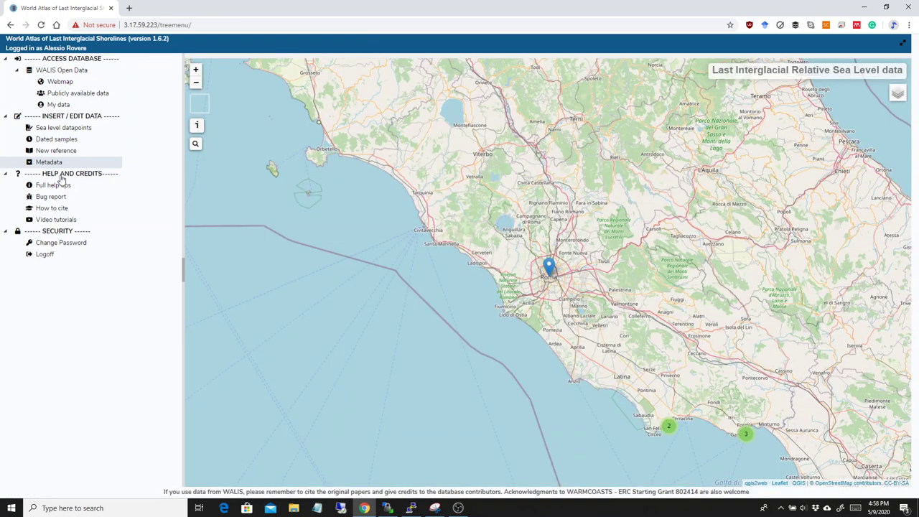
- View the new reference form, acknowledge its public data notice and close it
left_click(54, 151)
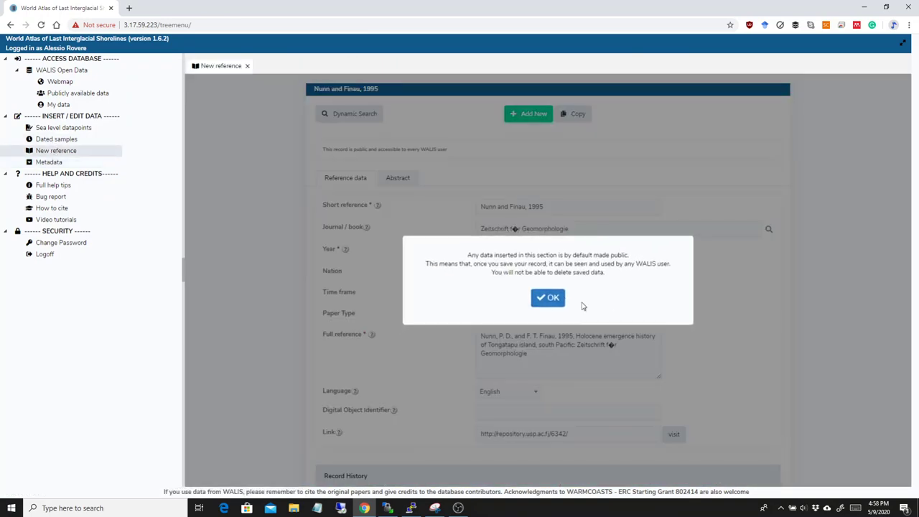
left_click(551, 299)
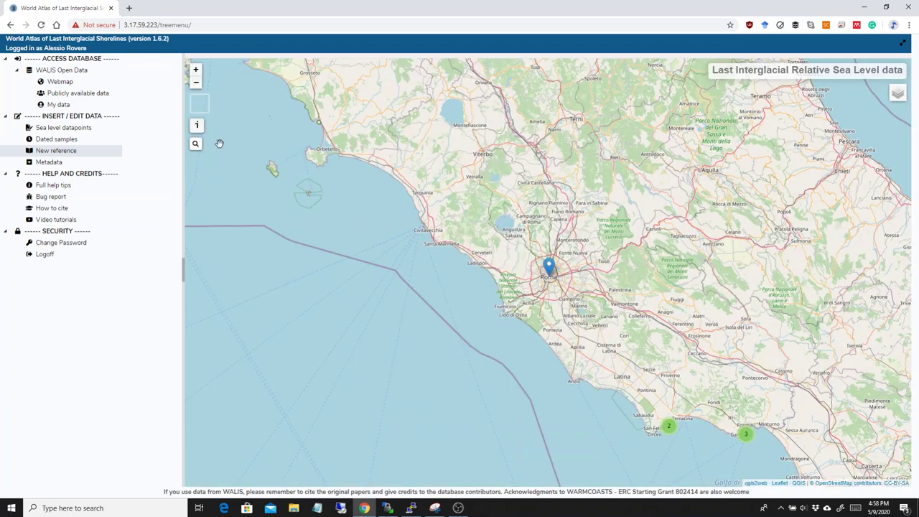
left_click(248, 66)
- Go through the dating techniques for dated samples, choosing U-Series with Coral as the sample type
left_click(56, 139)
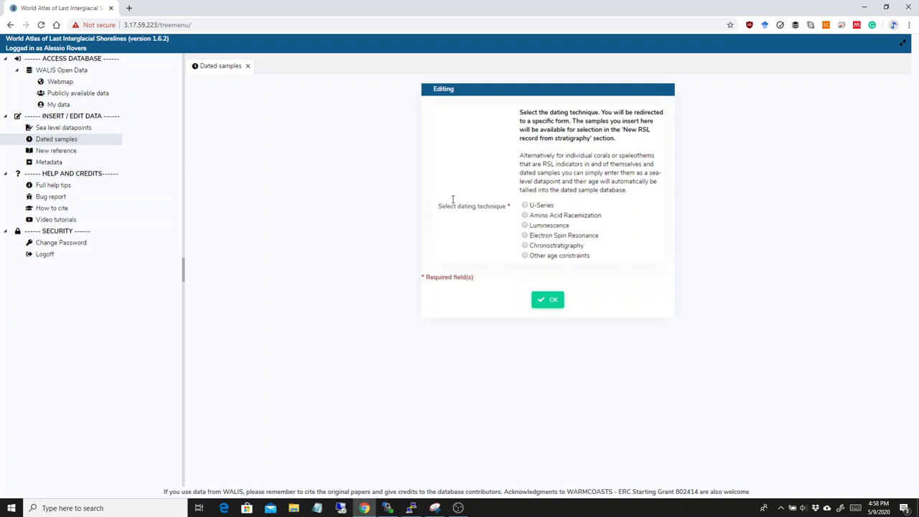
left_click(538, 219)
left_click(546, 236)
left_click(551, 257)
left_click(543, 217)
left_click(533, 206)
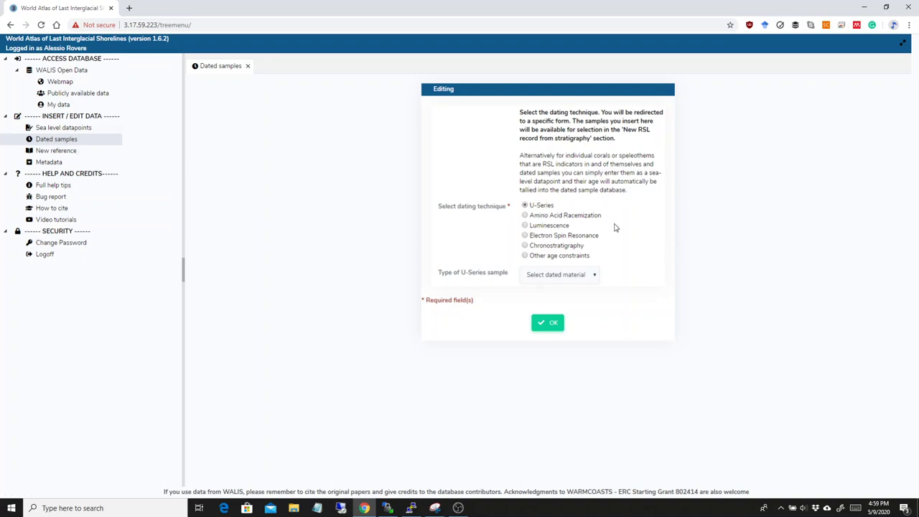
left_click(588, 281)
left_click(569, 297)
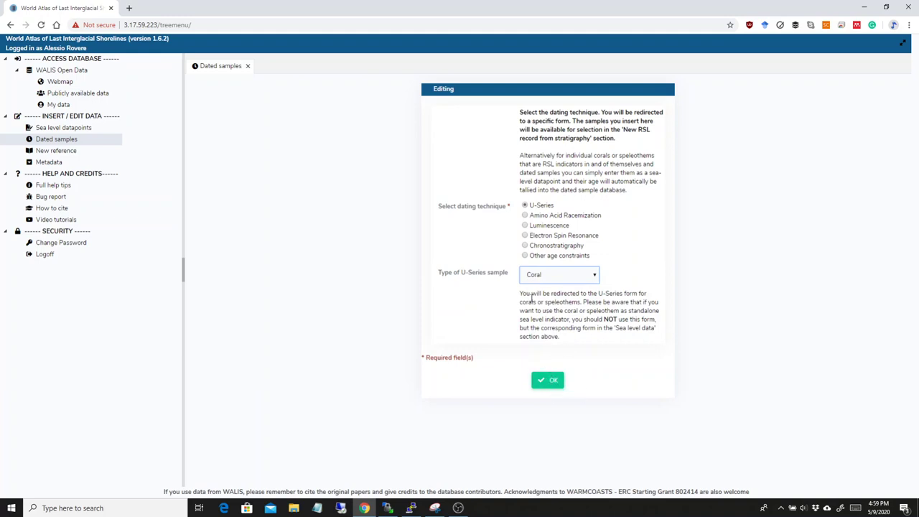
- Read the note on standalone coral indicators, and view the U-Series ages form for corals before closing it
left_click_drag(531, 300, 630, 344)
left_click(714, 307)
left_click(545, 380)
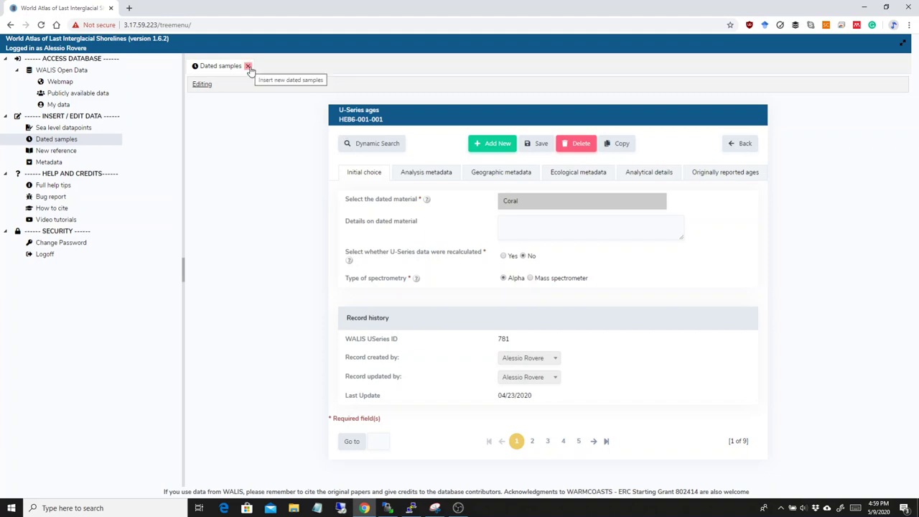
left_click(247, 66)
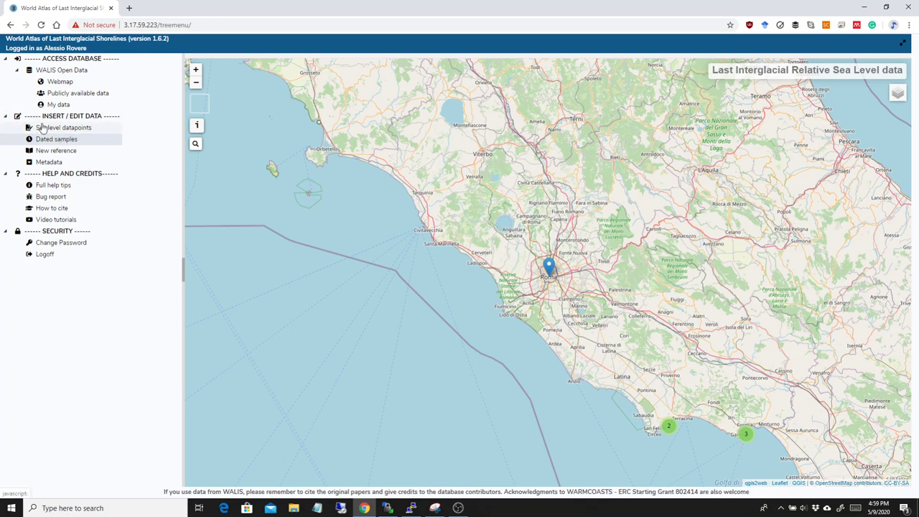
- Open the form for RSL datapoints from stratigraphy and view its elevation and paleo RSL fields
left_click(44, 127)
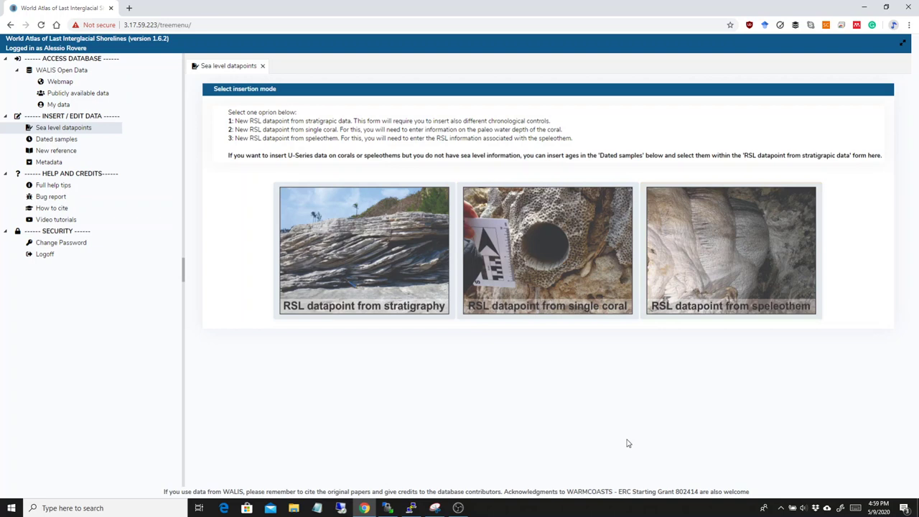
left_click(393, 252)
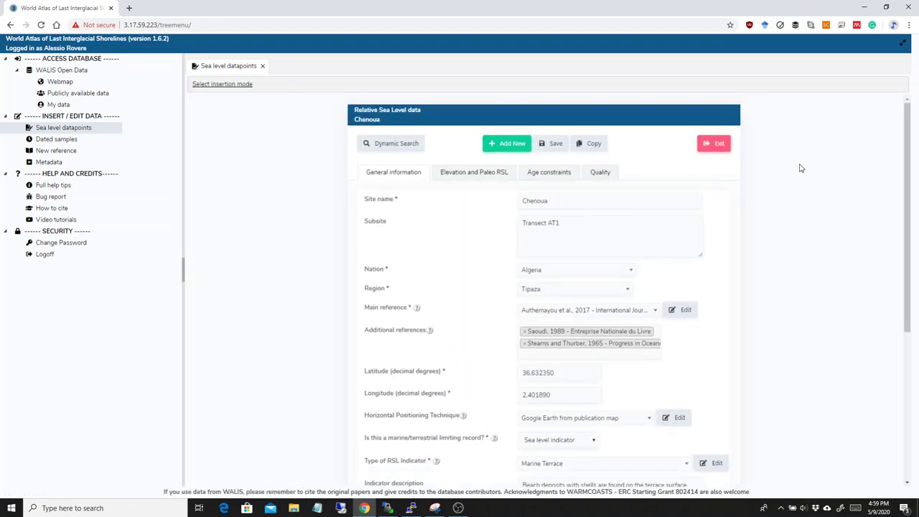
left_click(474, 173)
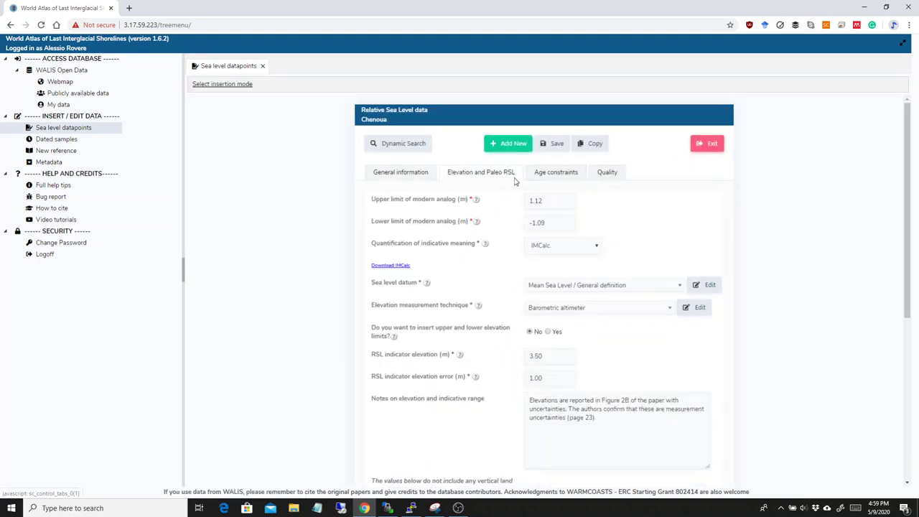
- View the age constraints of the stratigraphic datapoint, temporarily enabling U-Series age attribution to see its age ID fields
left_click(541, 172)
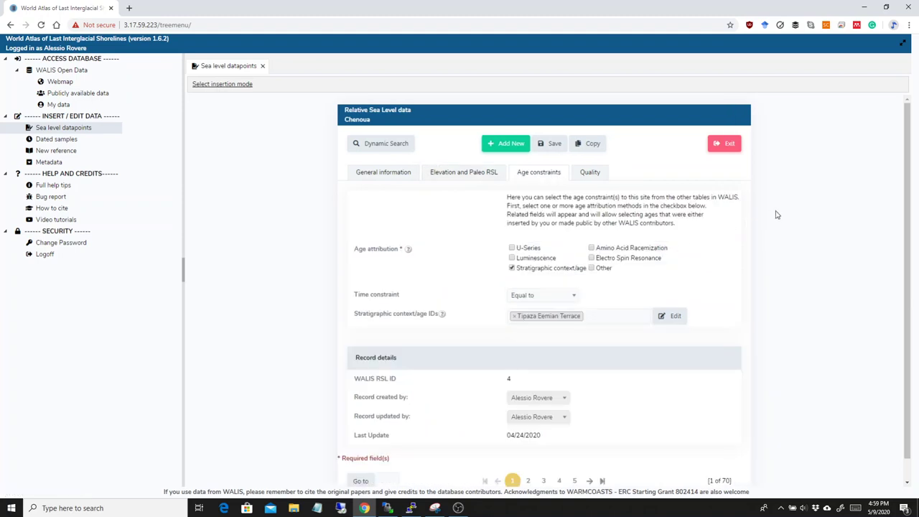
scroll(781, 215, "down", 1)
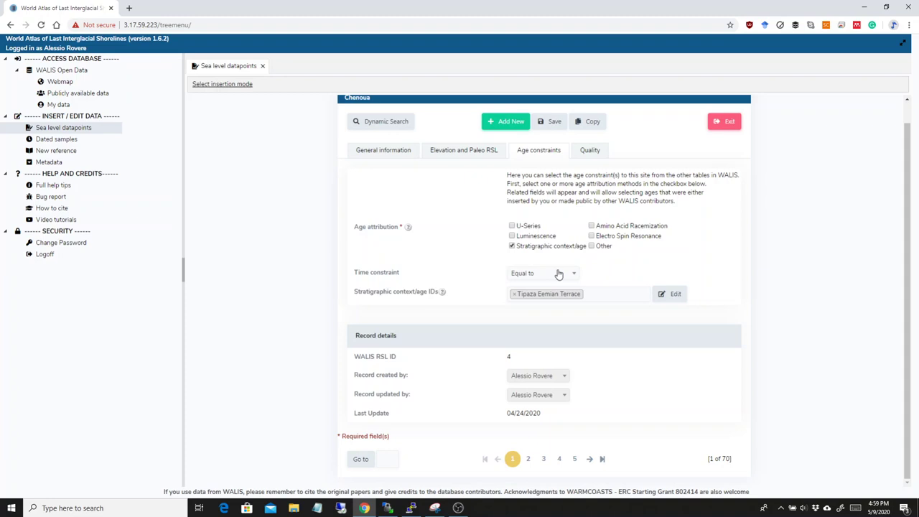
left_click(512, 227)
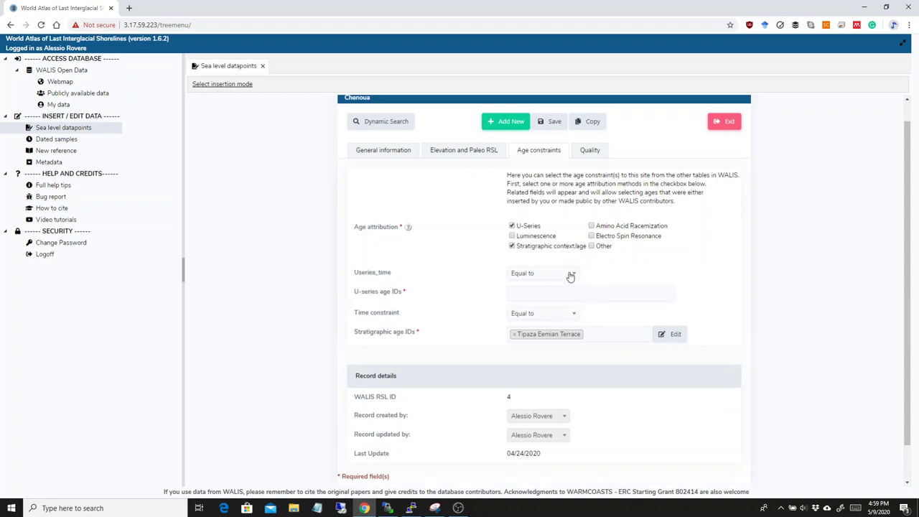
left_click(543, 292)
left_click(789, 267)
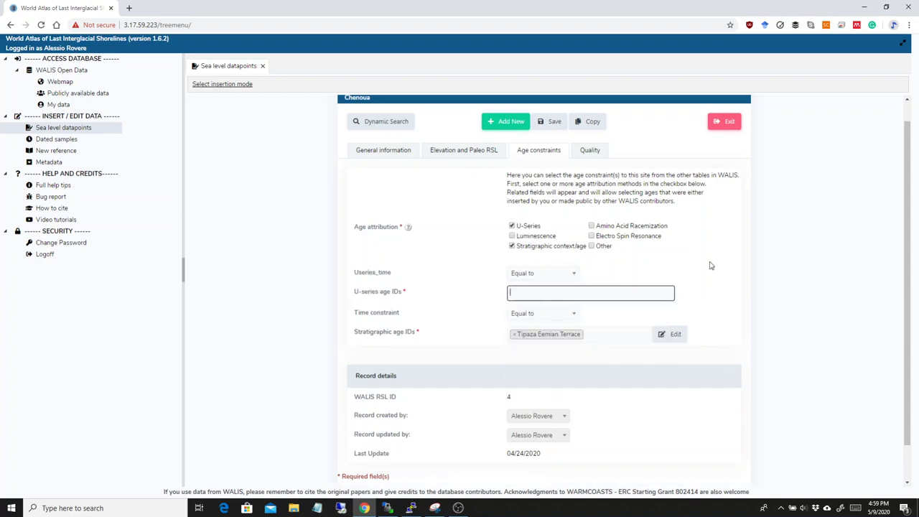
left_click(512, 227)
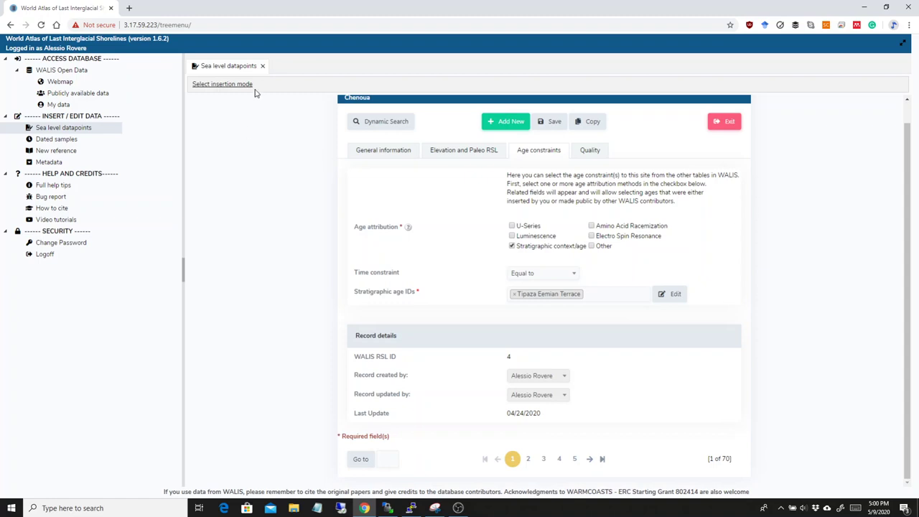
- Open the form for RSL datapoints from single coral and view its initial choice and paleo sea level fields
left_click(61, 128)
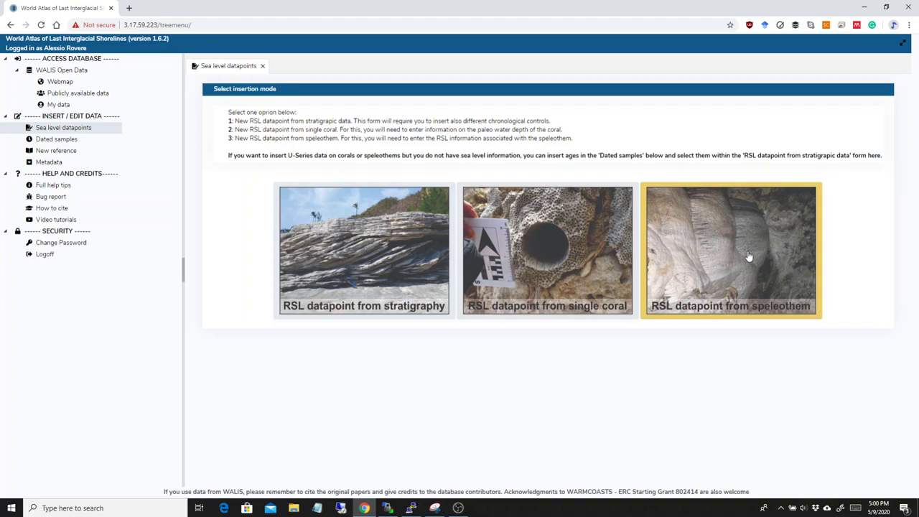
left_click(564, 266)
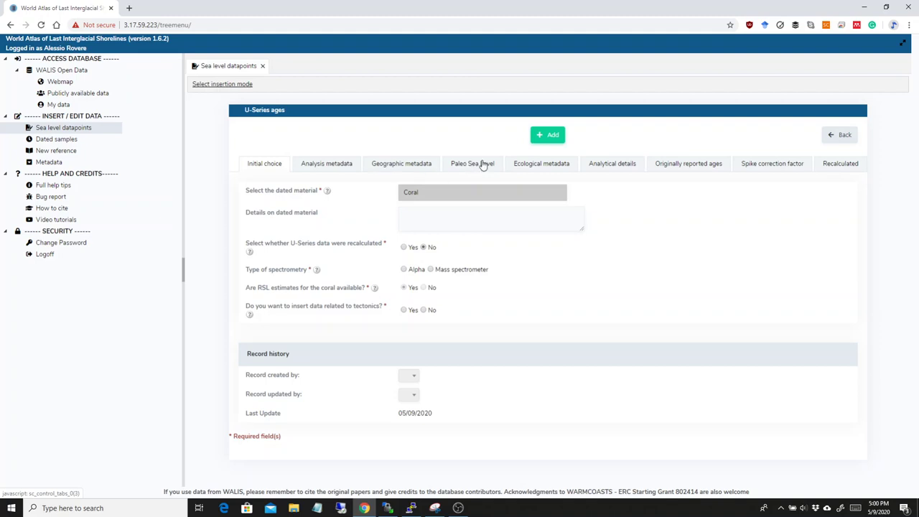
left_click(486, 163)
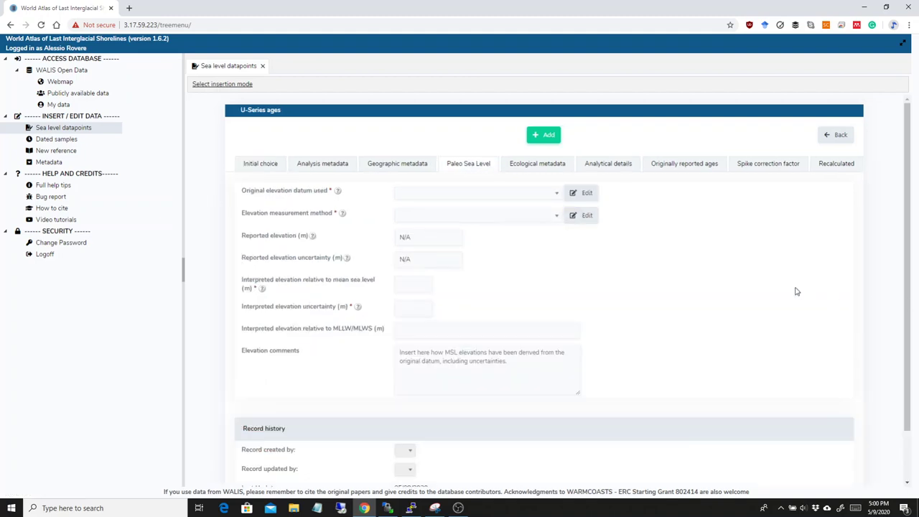
scroll(787, 281, "down", 1)
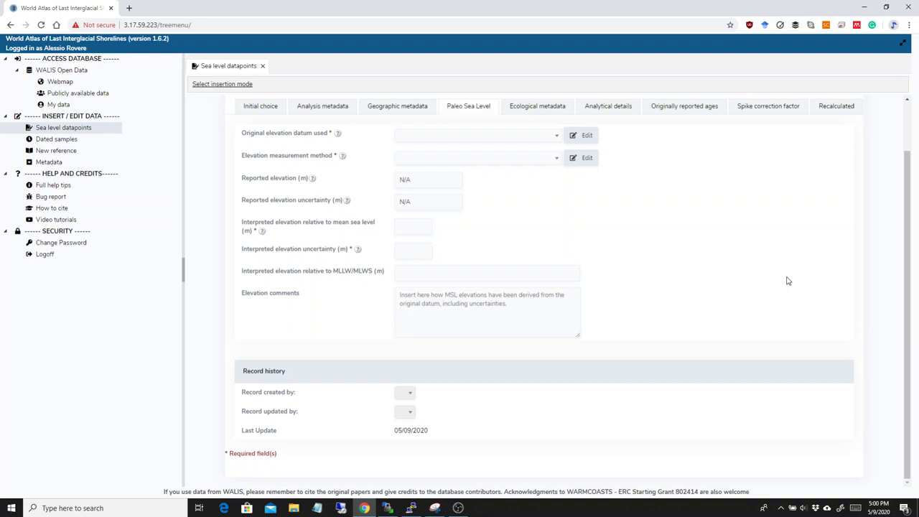
scroll(777, 281, "up", 1)
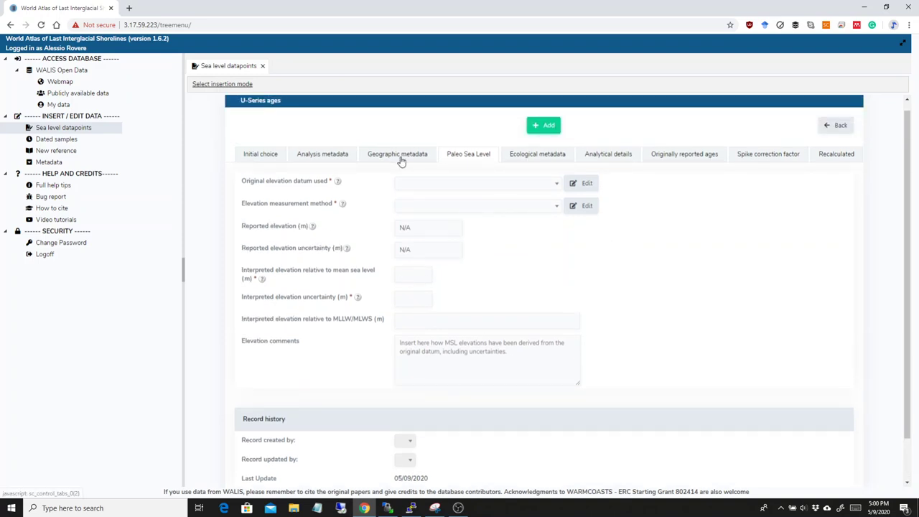
scroll(624, 304, "up", 1)
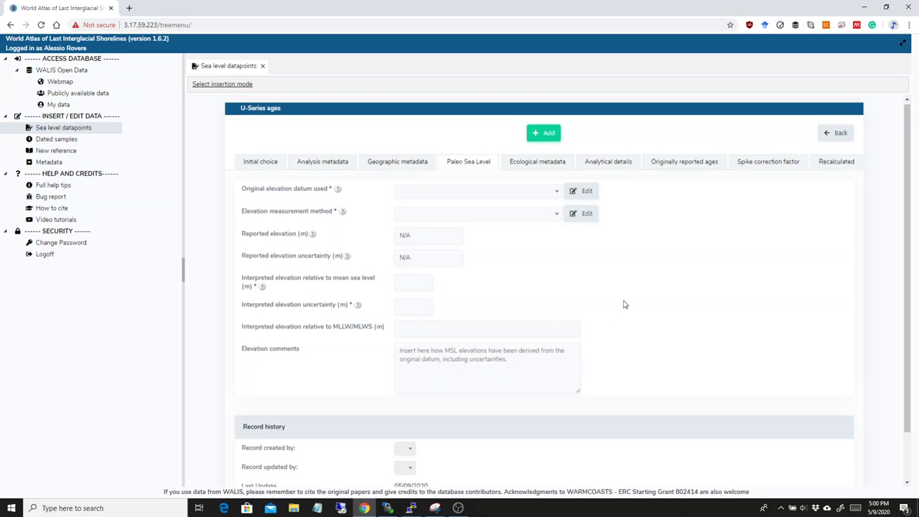
left_click(258, 163)
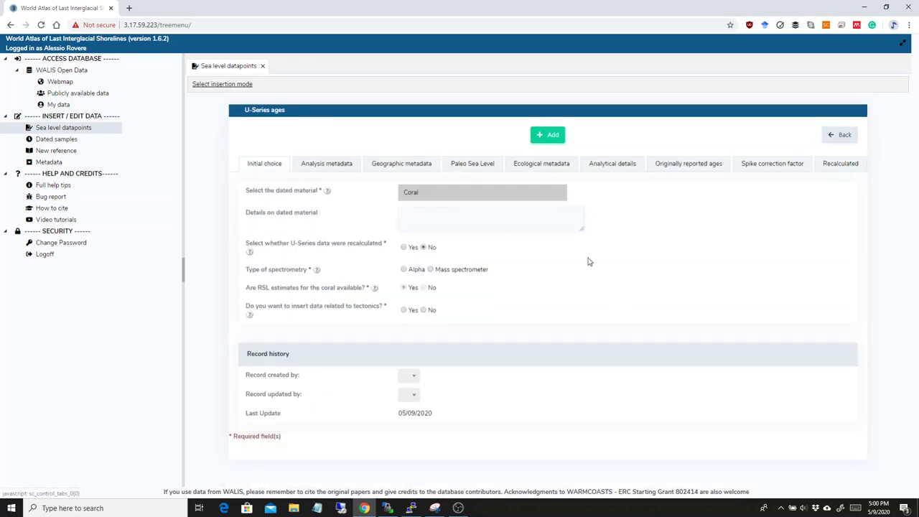
left_click(468, 165)
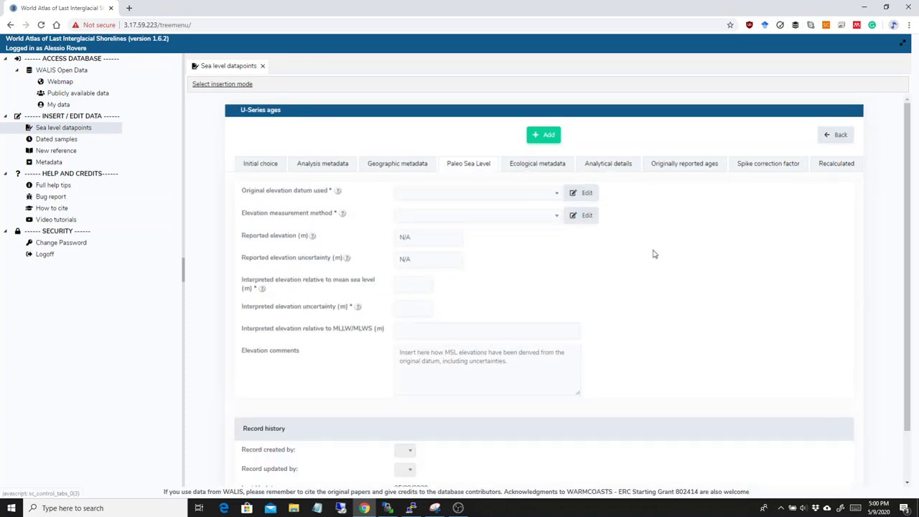
- In the coral's ecological metadata, set the living range's upper limit to 0 m, lower limit to -10 m, and estimated paleo water depth to -3 m
left_click(549, 167)
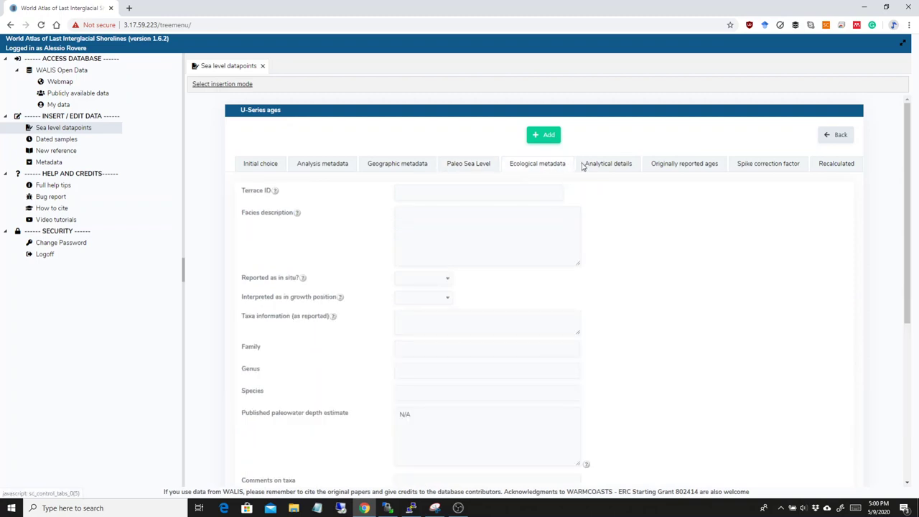
scroll(746, 352, "down", 4)
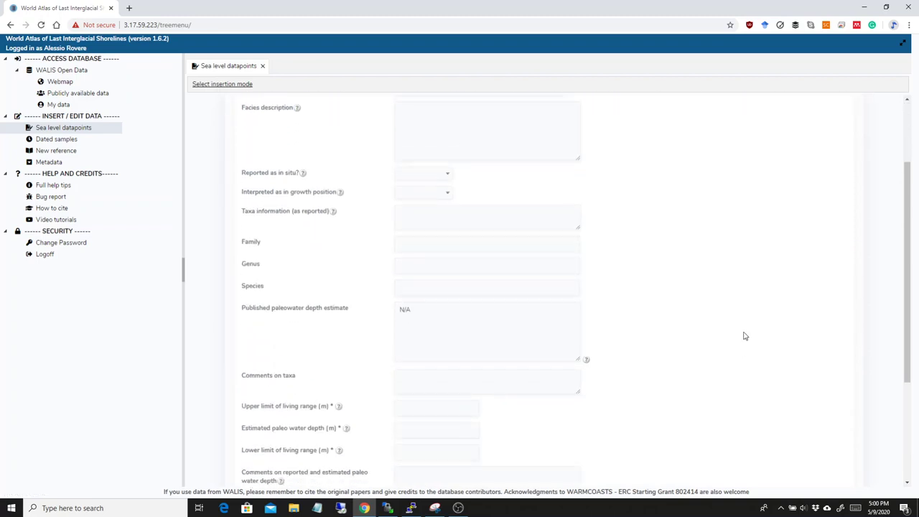
scroll(674, 194, "up", 3)
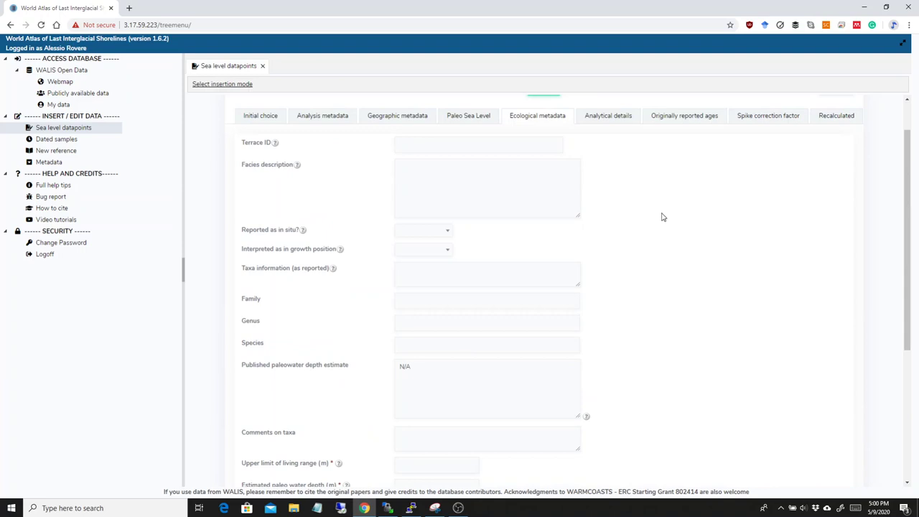
scroll(631, 251, "down", 4)
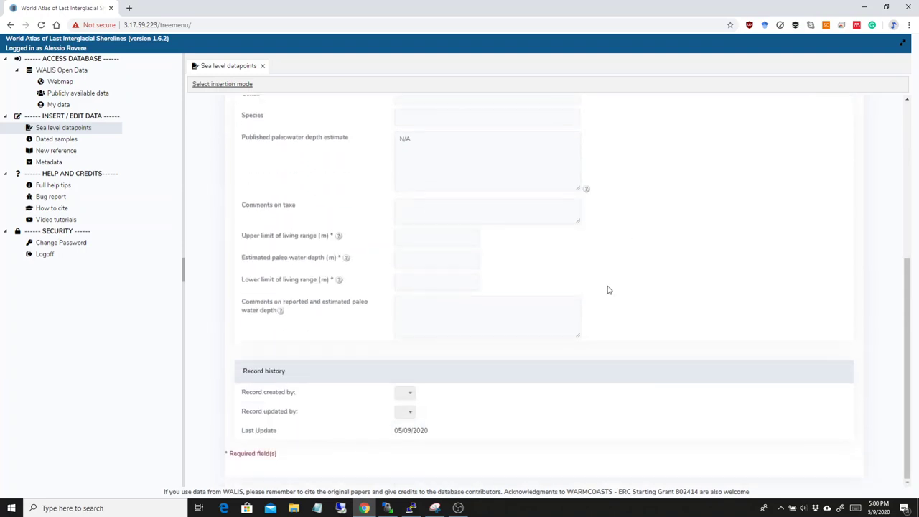
left_click(412, 236)
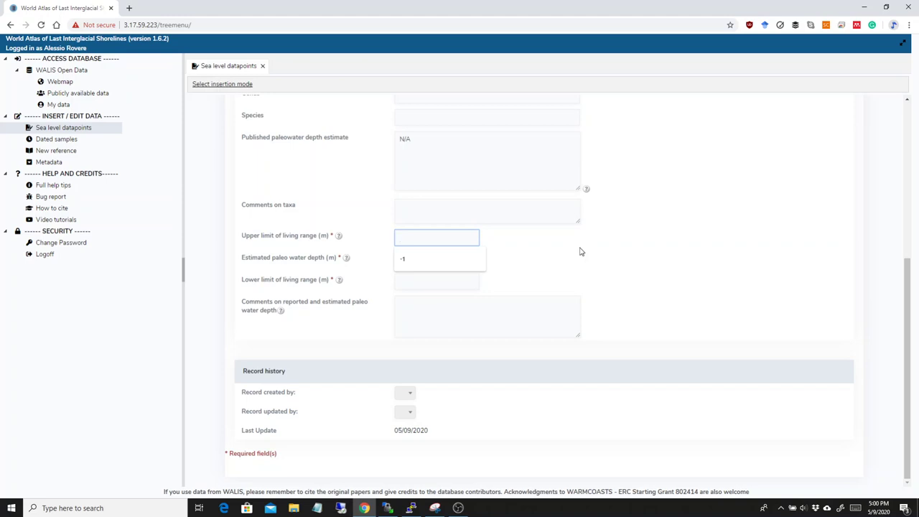
type("0")
left_click(433, 284)
type("-1")
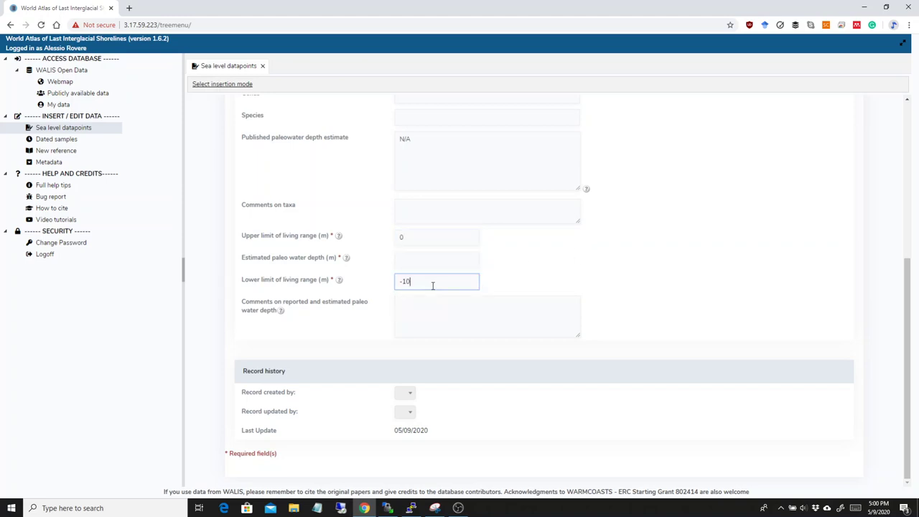
left_click(413, 256)
left_click(414, 263)
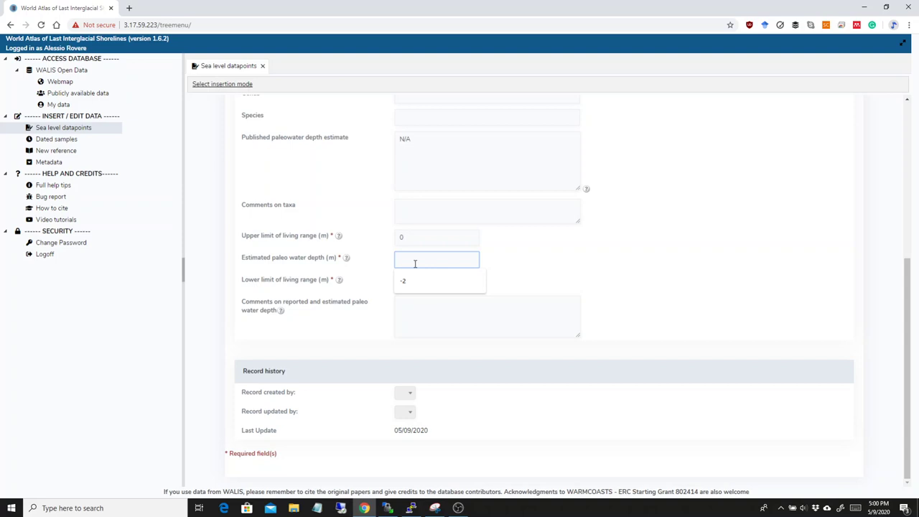
type("-3")
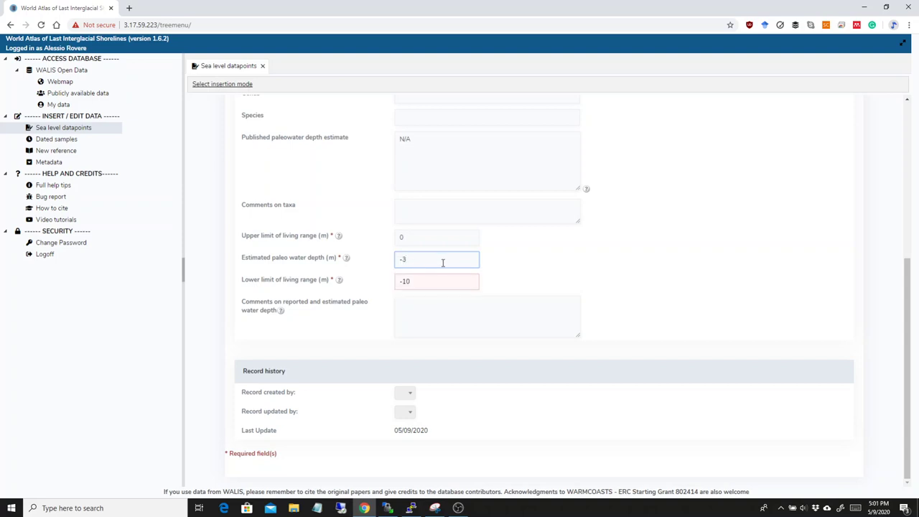
- Check how the form validates the lower limit of living range against the estimated paleo water depth
left_click(582, 269)
left_click(428, 263)
left_click(550, 270)
left_click(411, 280)
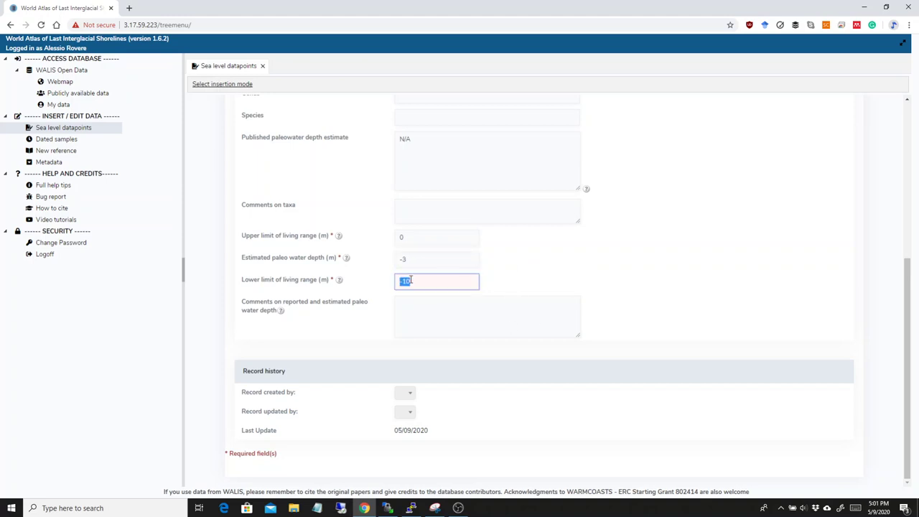
left_click(523, 275)
left_click(422, 285)
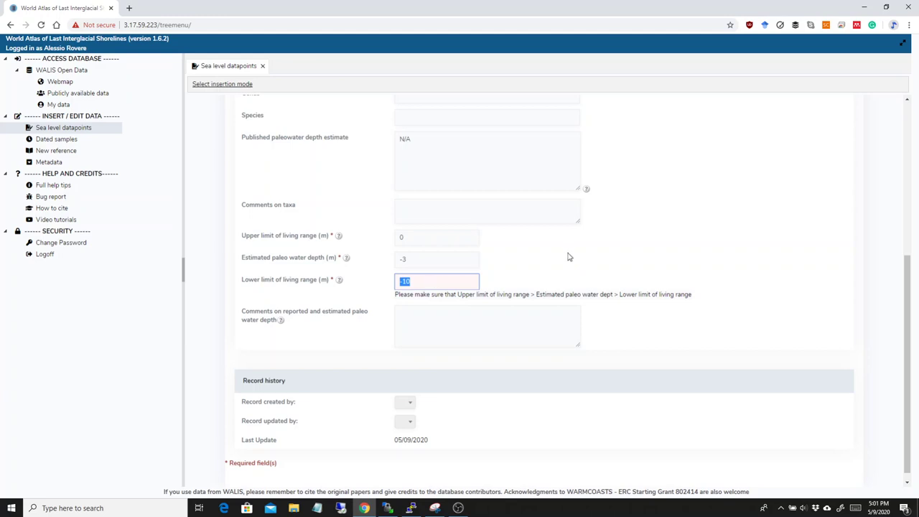
- Clear both living range limits and the estimated paleo water depth, and close the single coral form
key("BackSpace")
left_click(429, 258)
key("BackSpace")
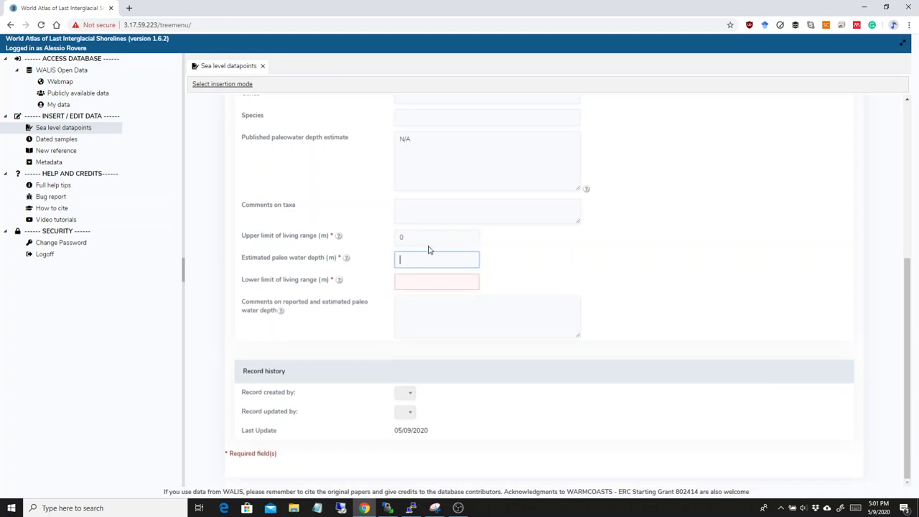
left_click(429, 242)
key("BackSpace")
left_click(603, 280)
scroll(717, 240, "up", 5)
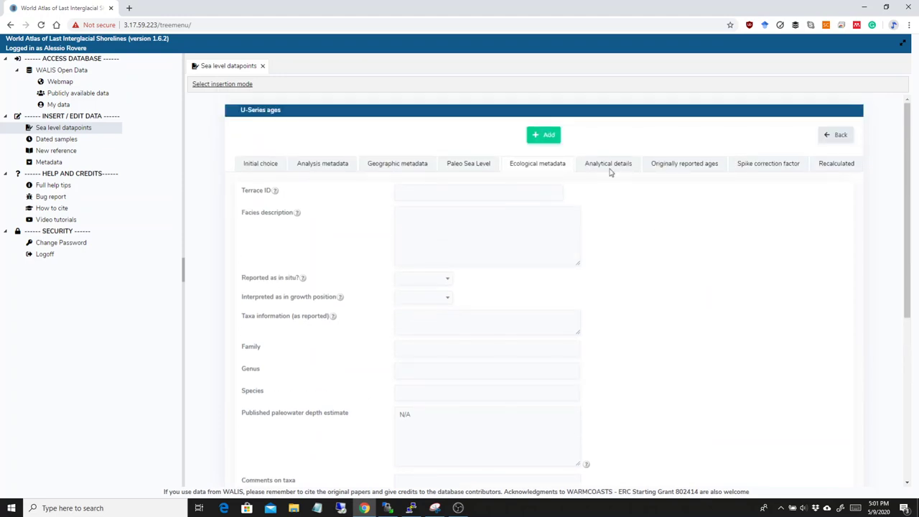
left_click(263, 67)
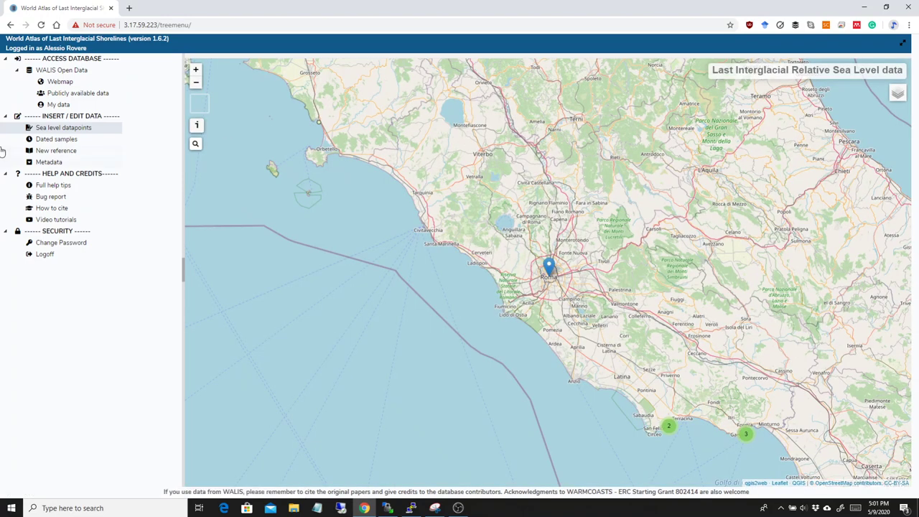
- Open the form for RSL datapoints from speleothem, examine its paleo RSL and uncertainty fields, and close it
left_click(52, 129)
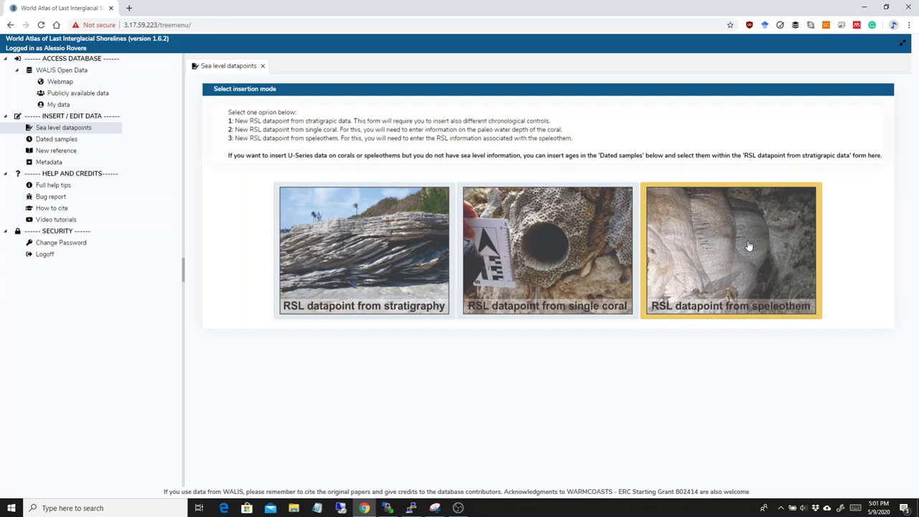
left_click(765, 258)
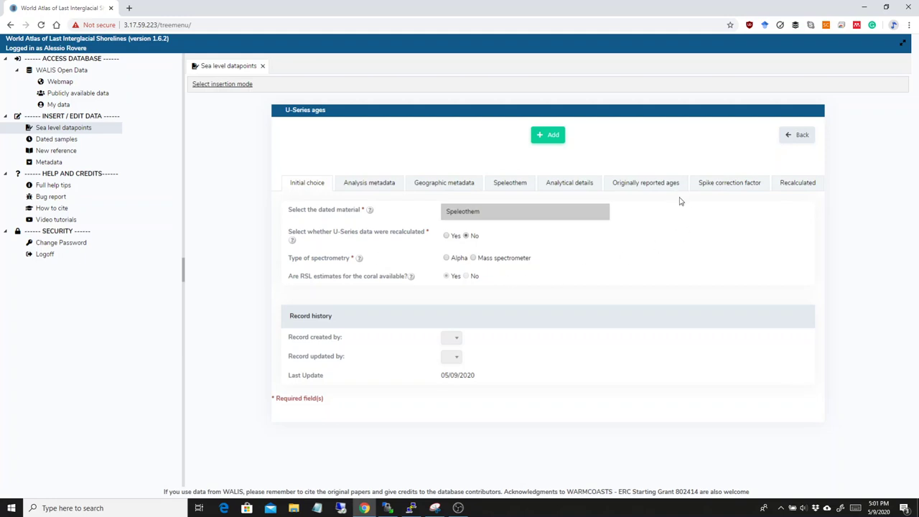
left_click(509, 184)
scroll(788, 267, "down", 1)
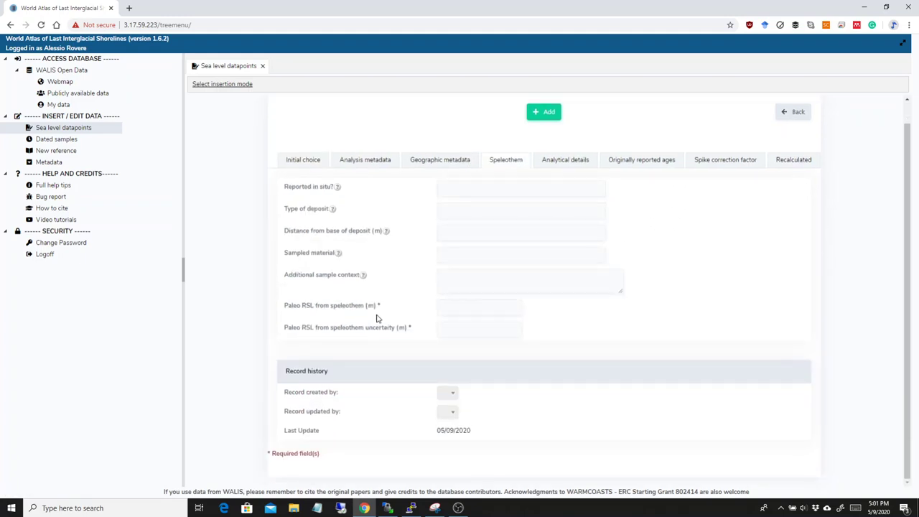
left_click(445, 309)
left_click_drag(287, 305, 416, 341)
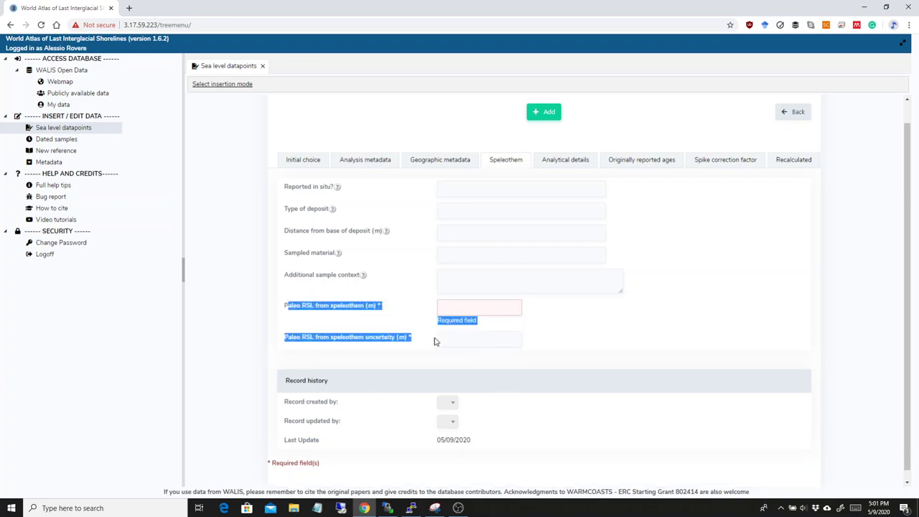
left_click(284, 311)
left_click_drag(284, 310, 535, 343)
left_click(435, 325)
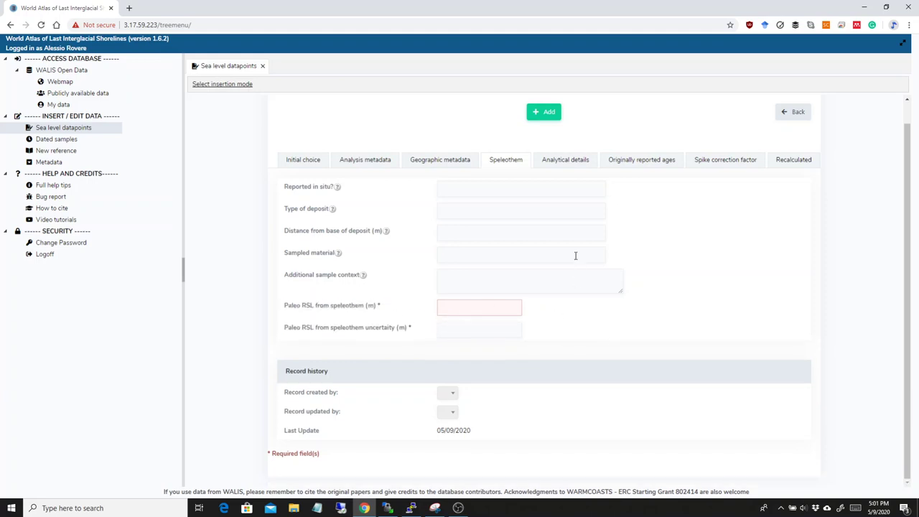
left_click(263, 66)
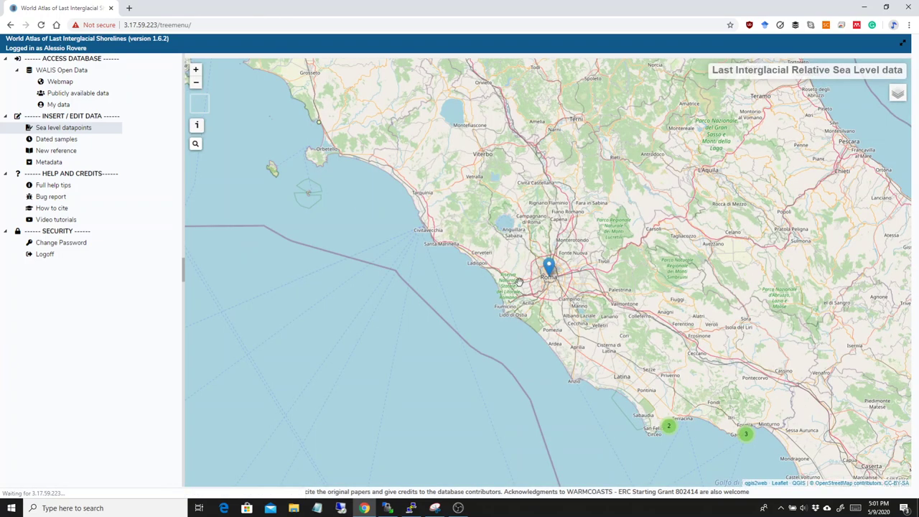
- Show the sea level datapoint insertion modes again, and open the README of the publicly available data
left_click(65, 131)
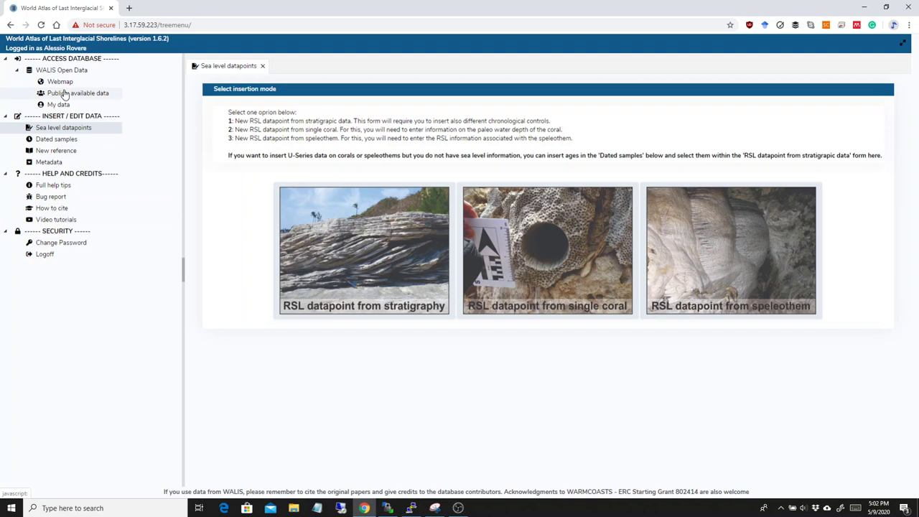
left_click(64, 93)
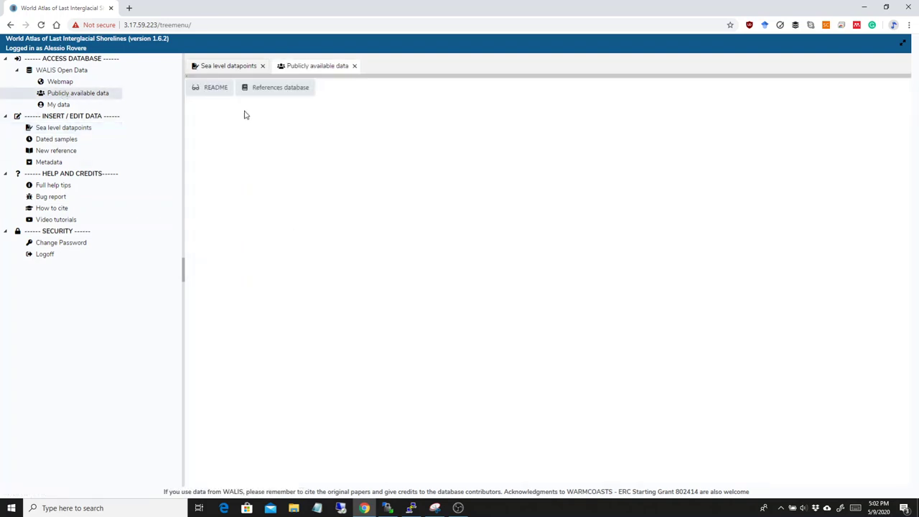
left_click(204, 87)
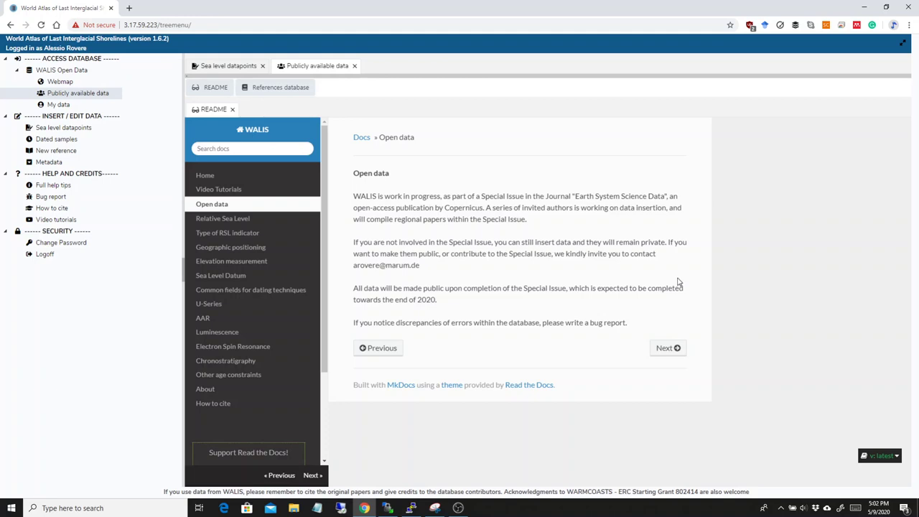
- Open the references database and look through the table of available references
left_click(270, 91)
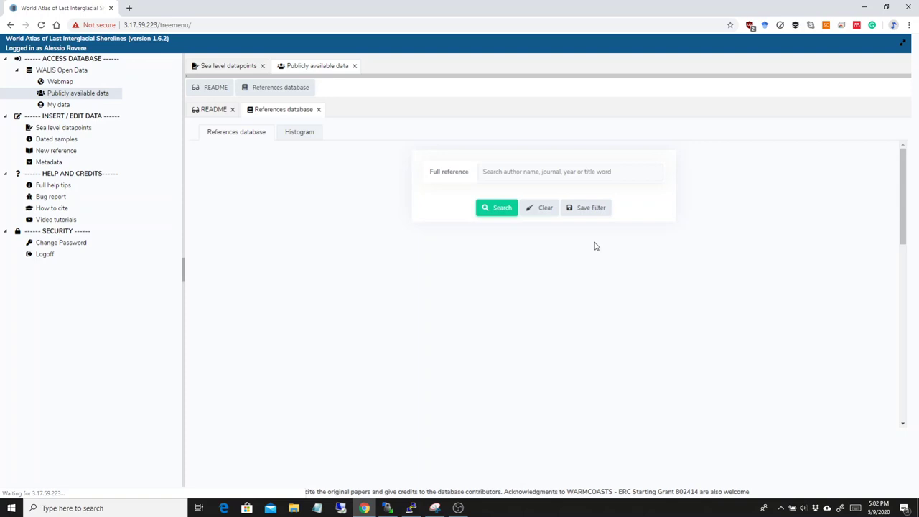
scroll(654, 319, "down", 4)
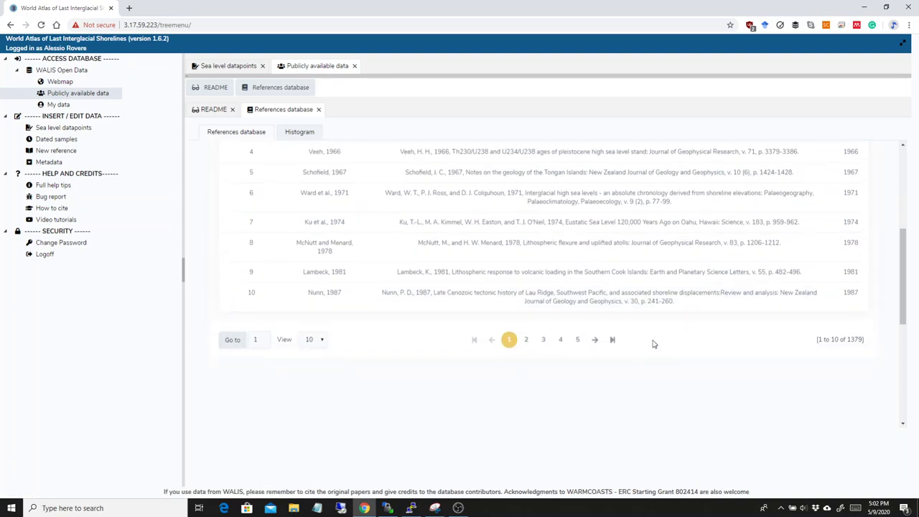
scroll(652, 342, "up", 4)
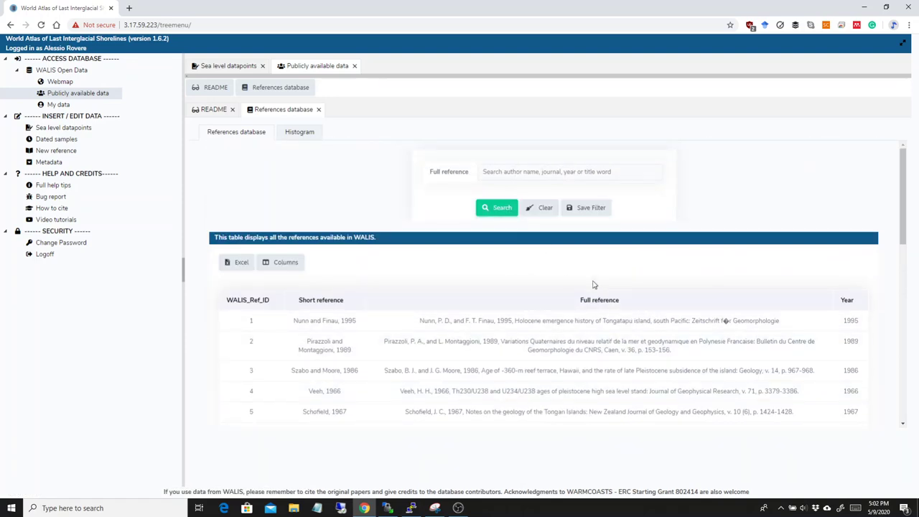
scroll(649, 327, "down", 2)
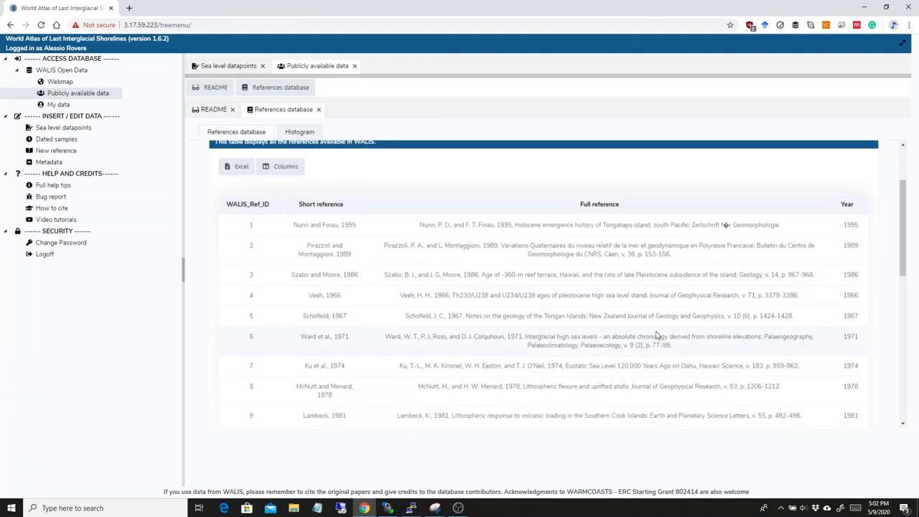
scroll(560, 229, "up", 2)
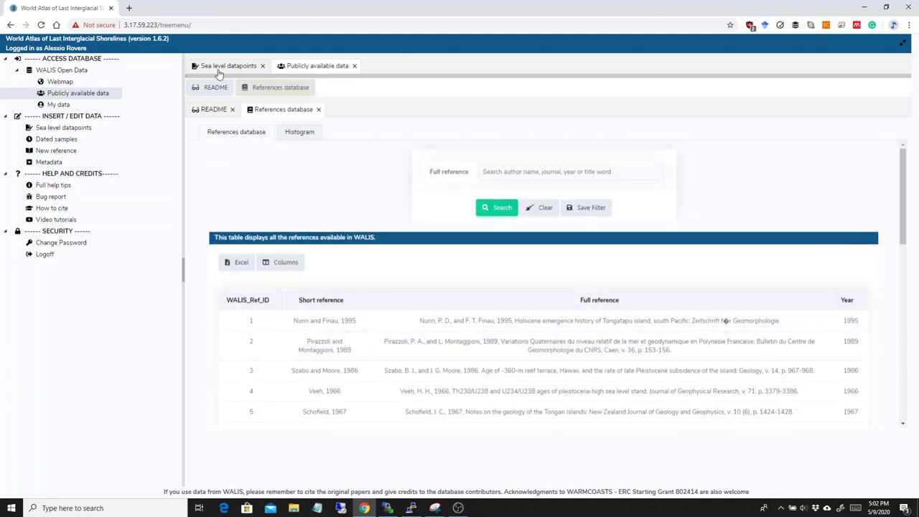
- Close the publicly available data and sea level datapoints pages, and open the My data section
left_click(354, 65)
left_click(262, 66)
left_click(57, 105)
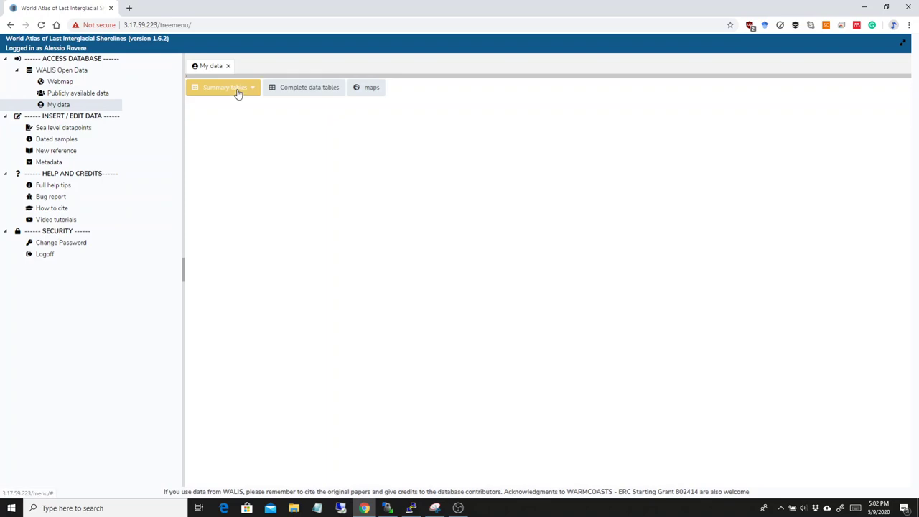
- Open the maps of the personally inserted data and show the Useries map
left_click(373, 89)
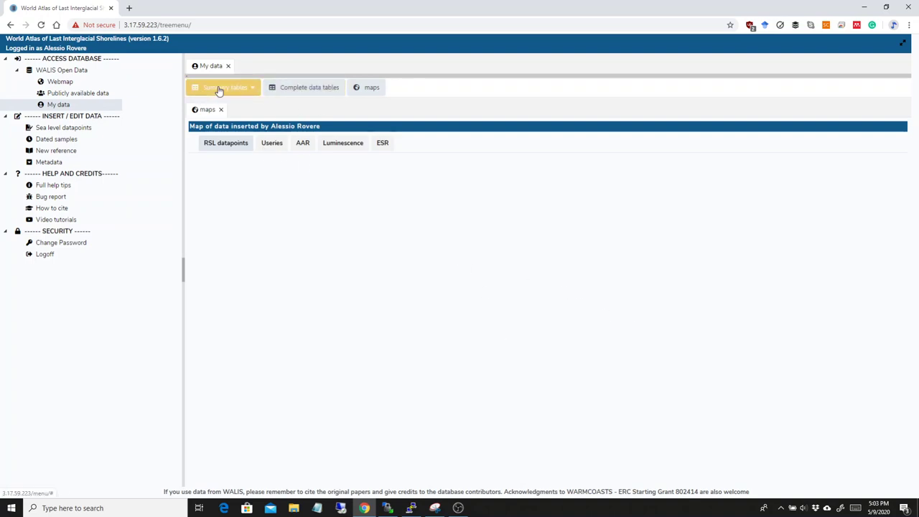
left_click(271, 144)
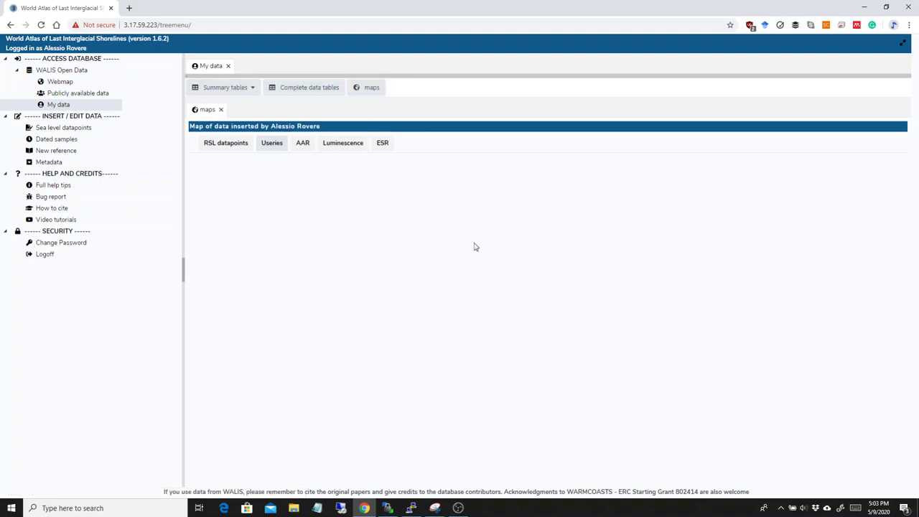
key("ctrl+minus")
key("ctrl+minus")
key("ctrl+plus")
key("ctrl+plus")
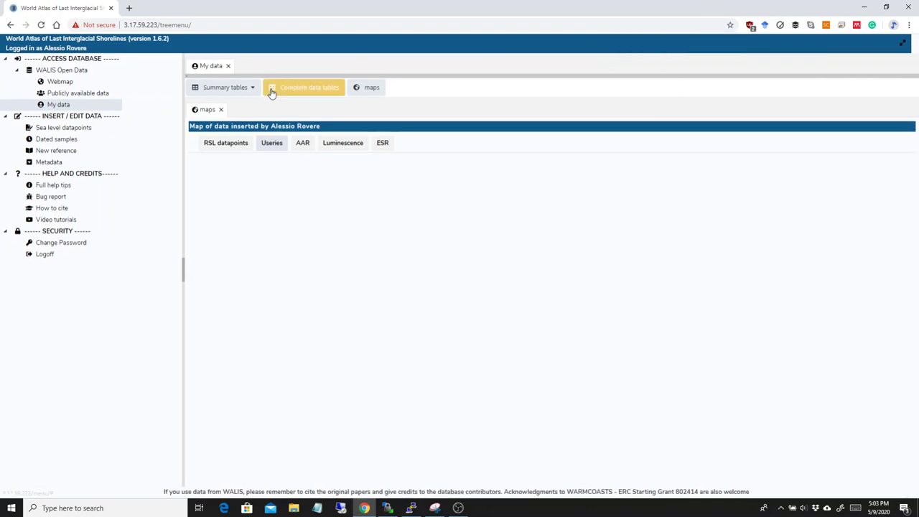
- Open the summary table of RSL datapoints from stratigraphy and look through its records and columns
left_click(241, 87)
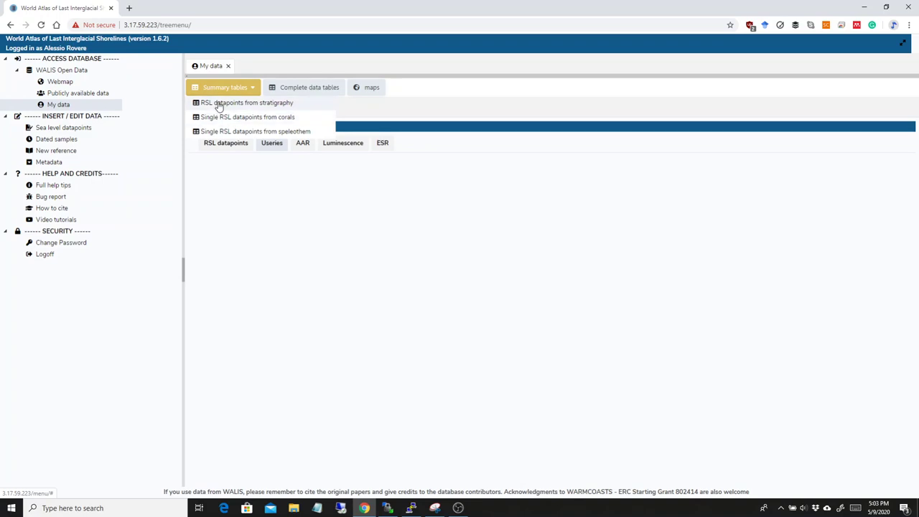
left_click(219, 102)
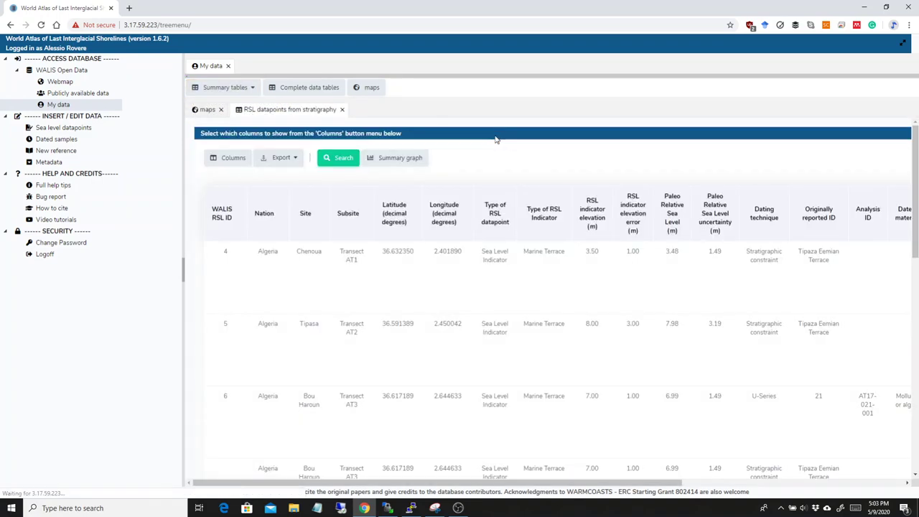
scroll(525, 176, "down", 5)
scroll(511, 248, "down", 5)
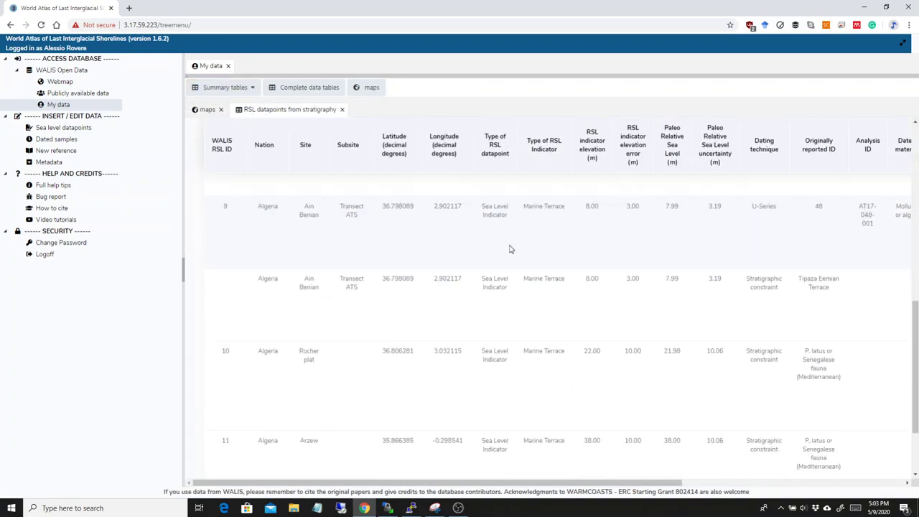
scroll(511, 262, "up", 10)
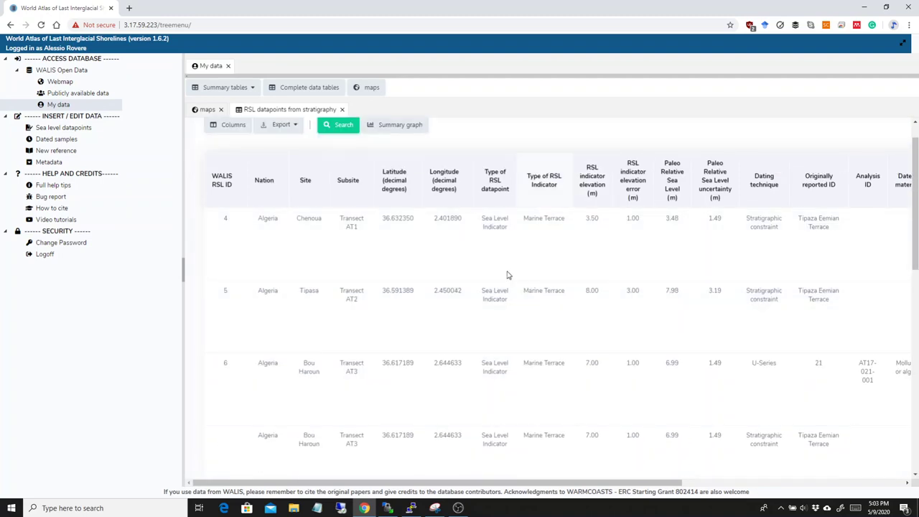
scroll(608, 273, "up", 1)
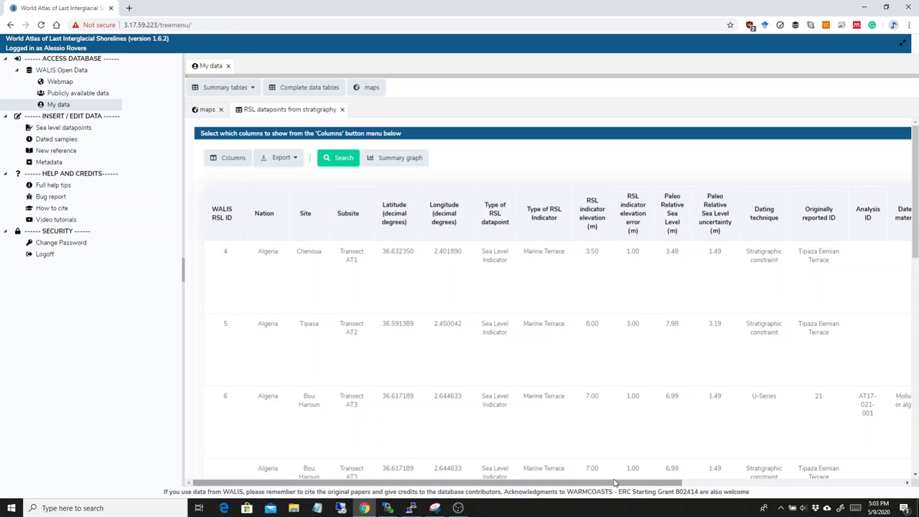
left_click_drag(614, 482, 379, 156)
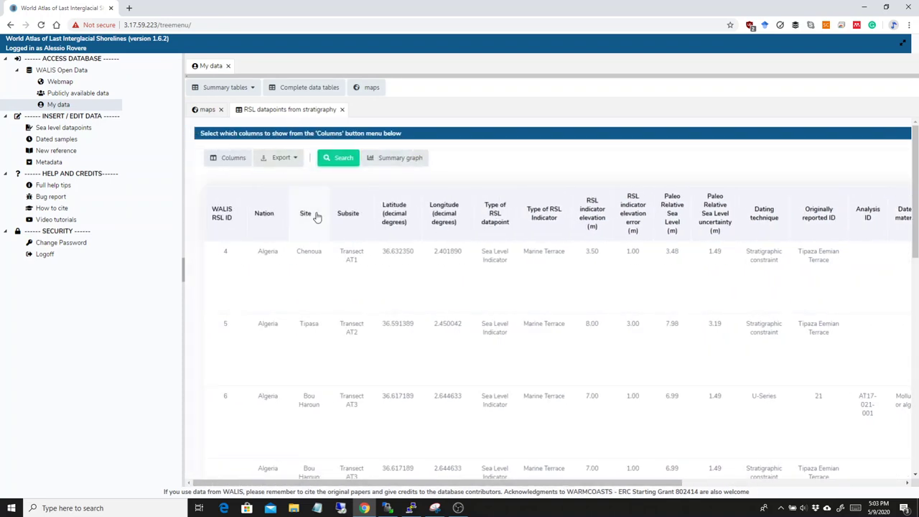
- Examine the stratigraphy table's column selection and export formats, and close the table
left_click(226, 166)
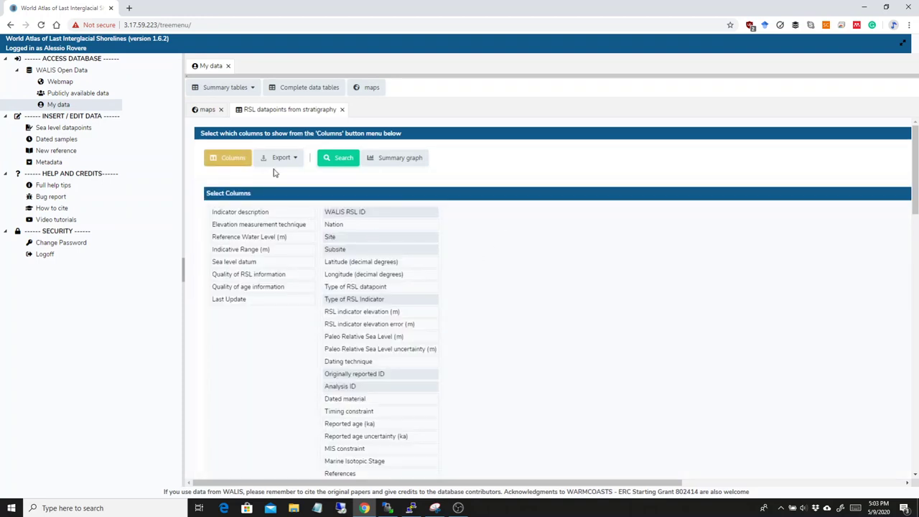
scroll(539, 220, "down", 2)
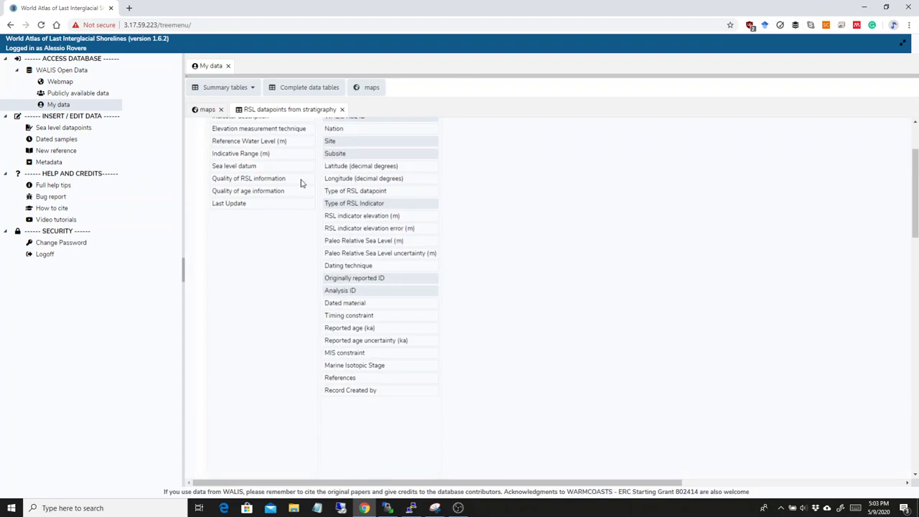
scroll(301, 183, "up", 1)
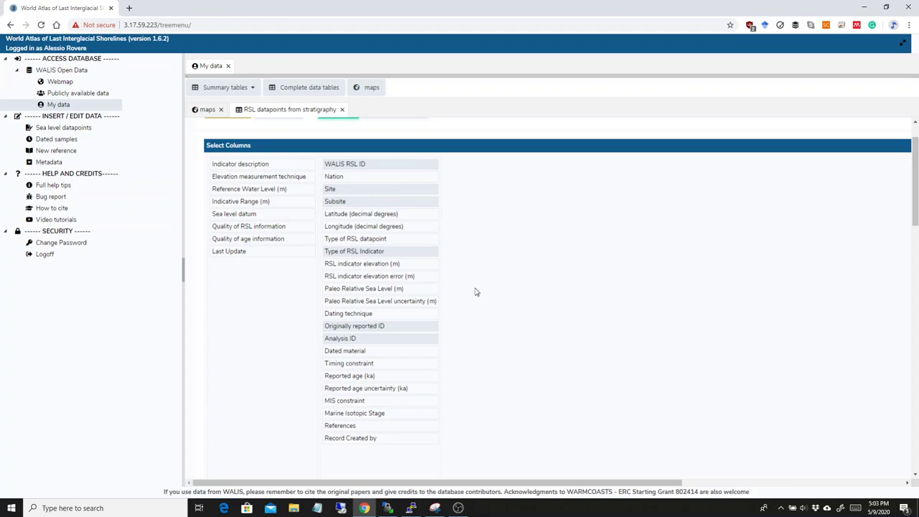
scroll(465, 262, "up", 1)
left_click(280, 157)
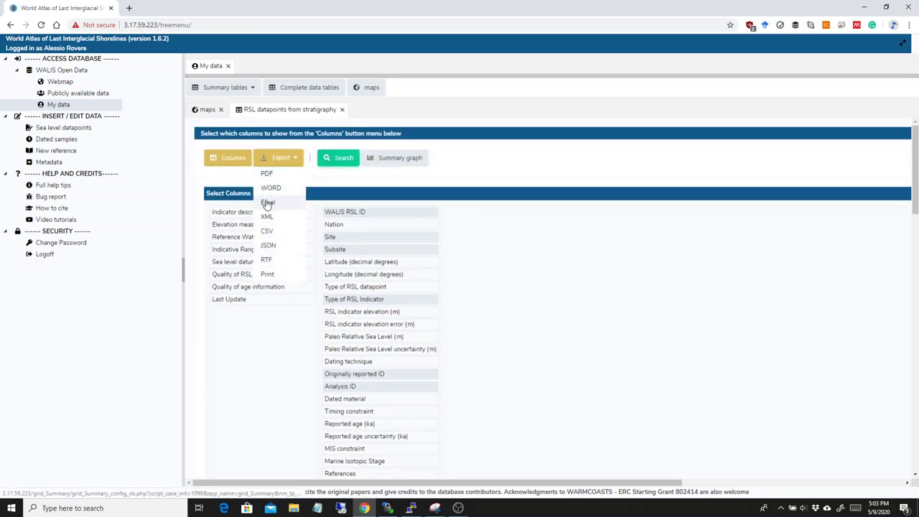
left_click(341, 109)
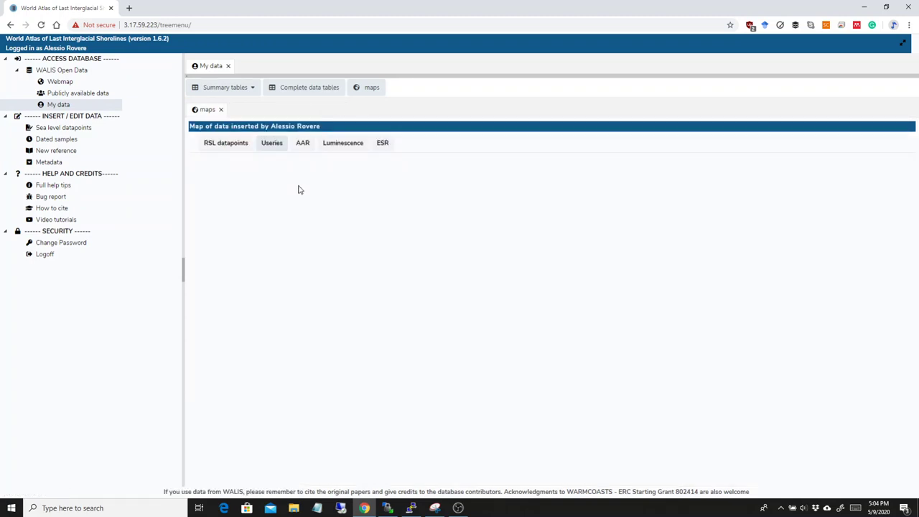
- Close the maps page and show which summary tables are offered for personal data
left_click(220, 109)
left_click(244, 88)
left_click(247, 165)
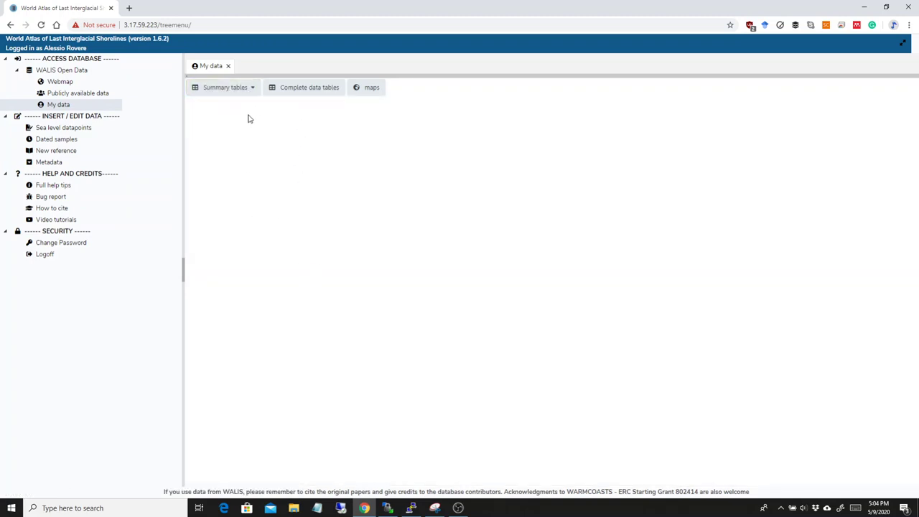
left_click(237, 92)
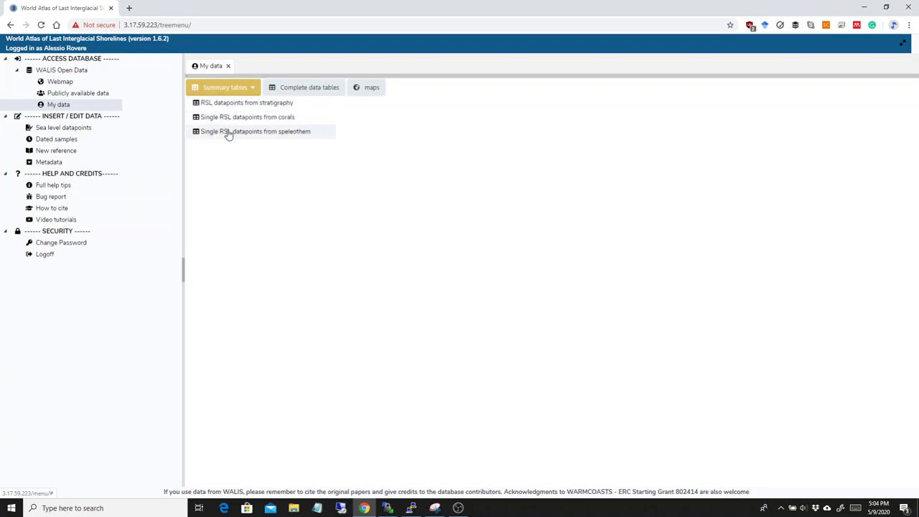
left_click(455, 151)
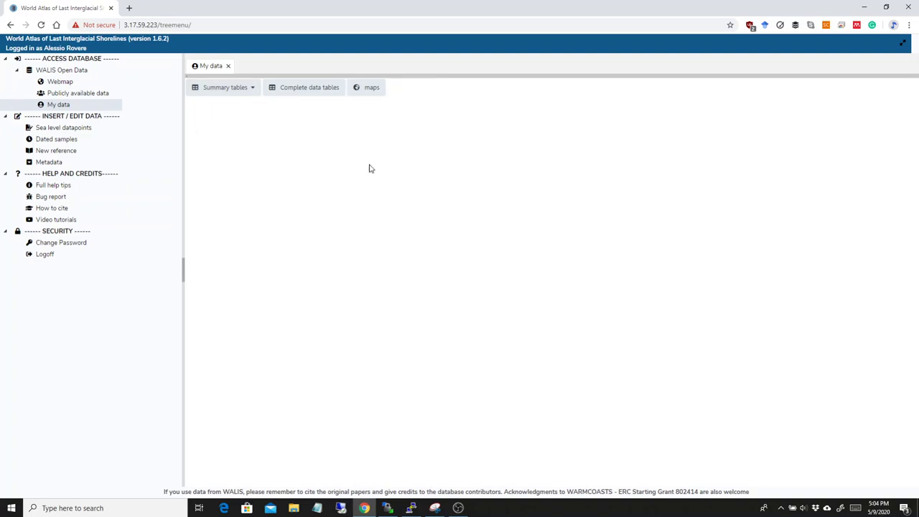
- Export the complete data tables as a spreadsheet, open the file in Excel, and enable editing
left_click(299, 93)
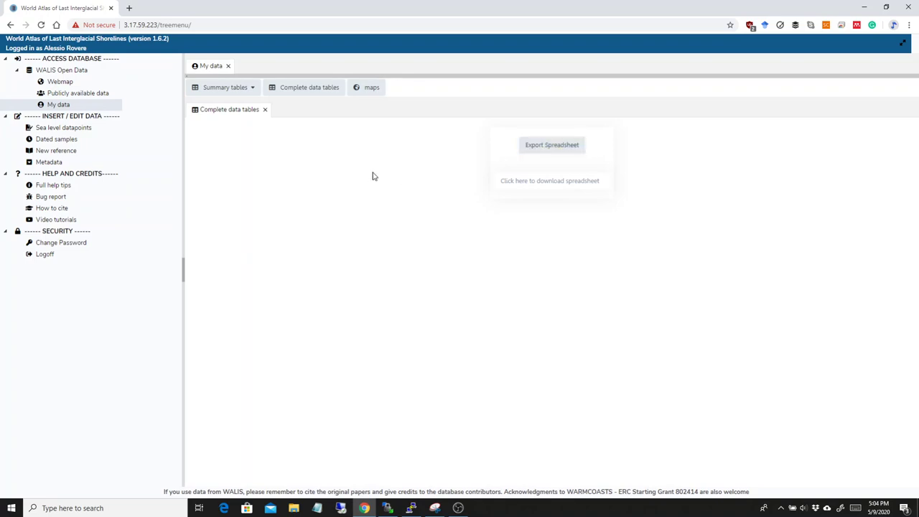
left_click(554, 146)
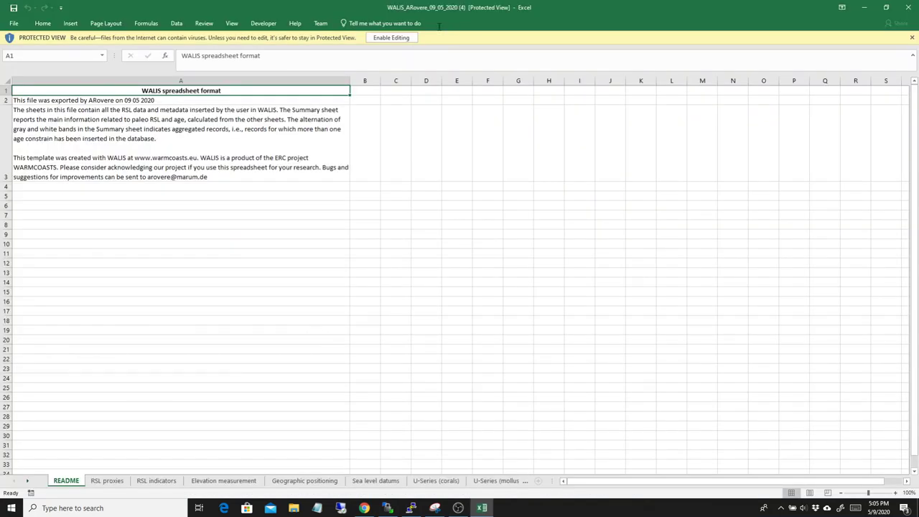
left_click(389, 37)
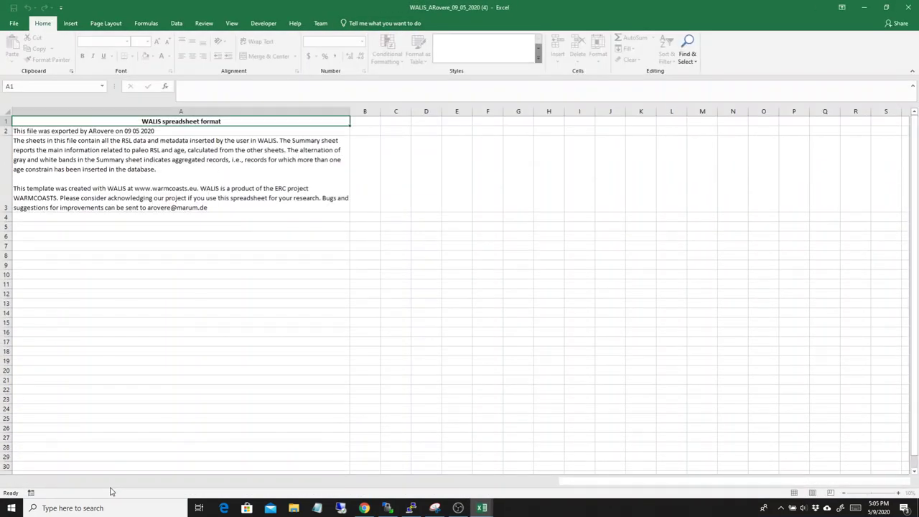
- Look through the exported workbook's sheets from RSL proxies to U-Series (corals)
left_click(107, 480)
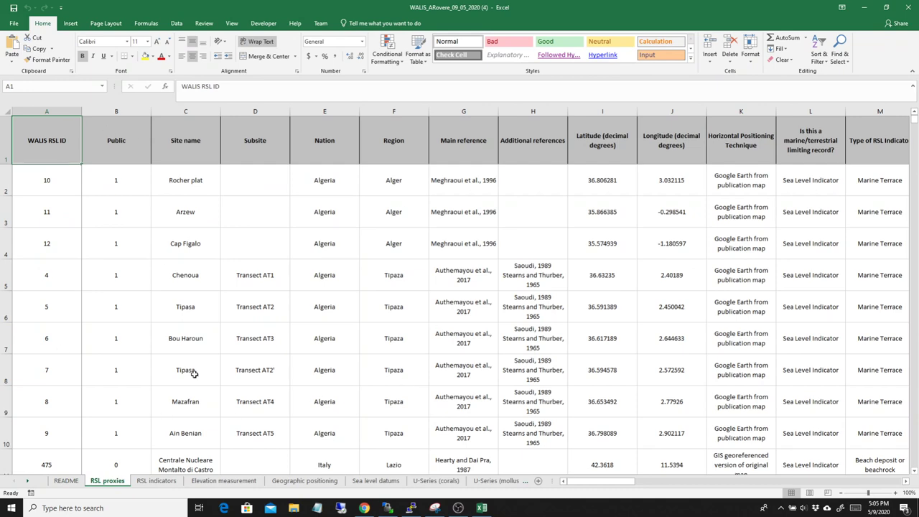
left_click(156, 480)
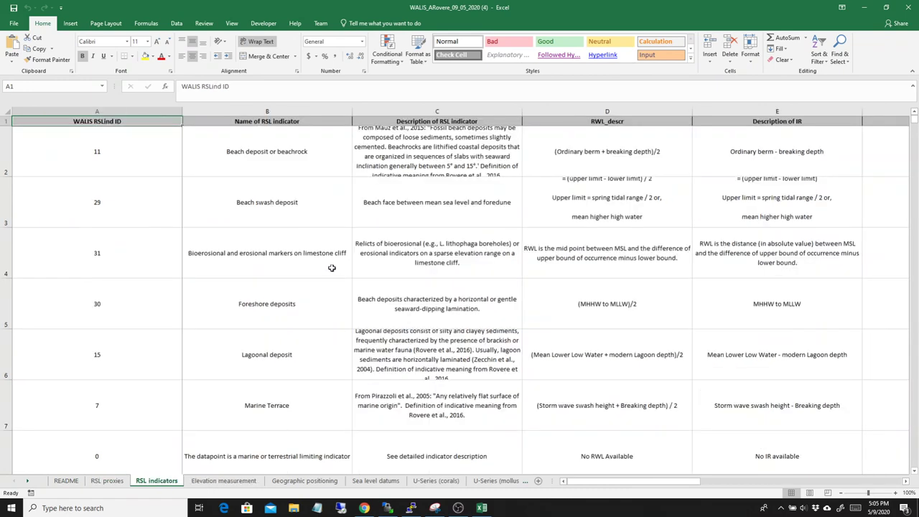
left_click(255, 482)
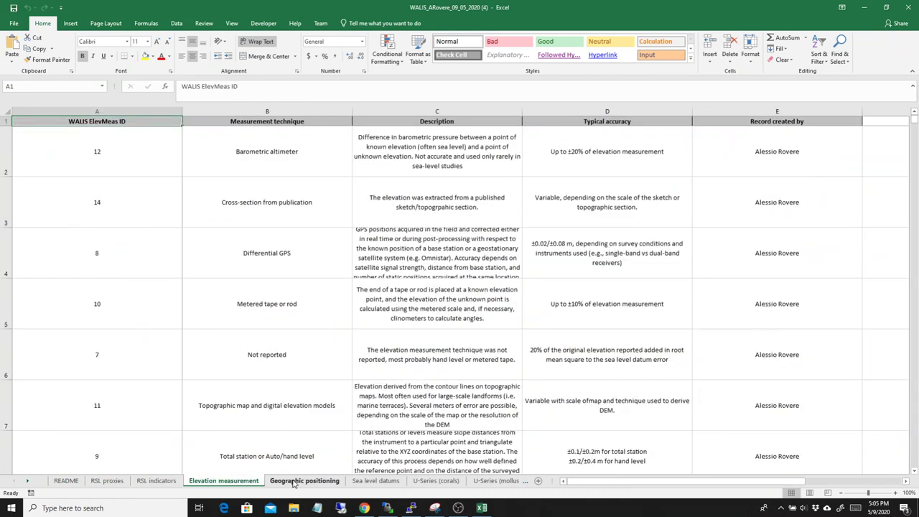
left_click(295, 482)
left_click(376, 480)
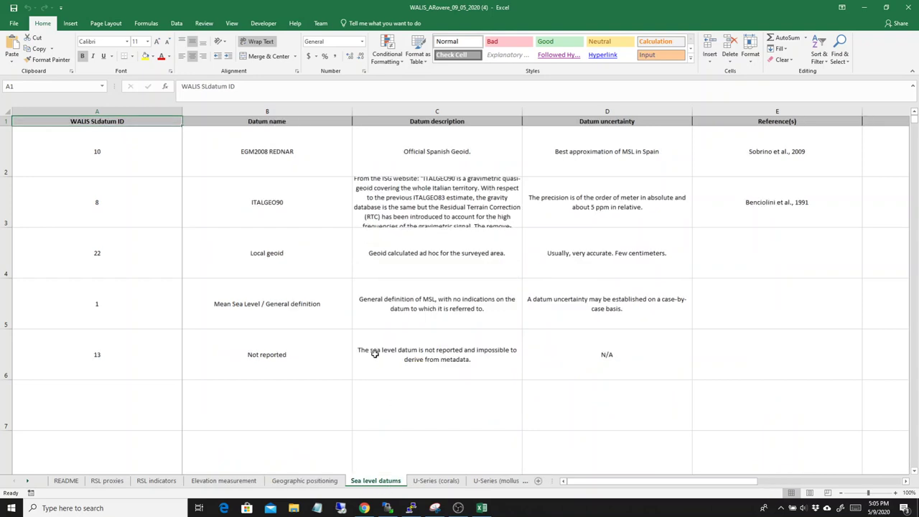
left_click(436, 480)
scroll(191, 268, "down", 3)
scroll(191, 268, "up", 3)
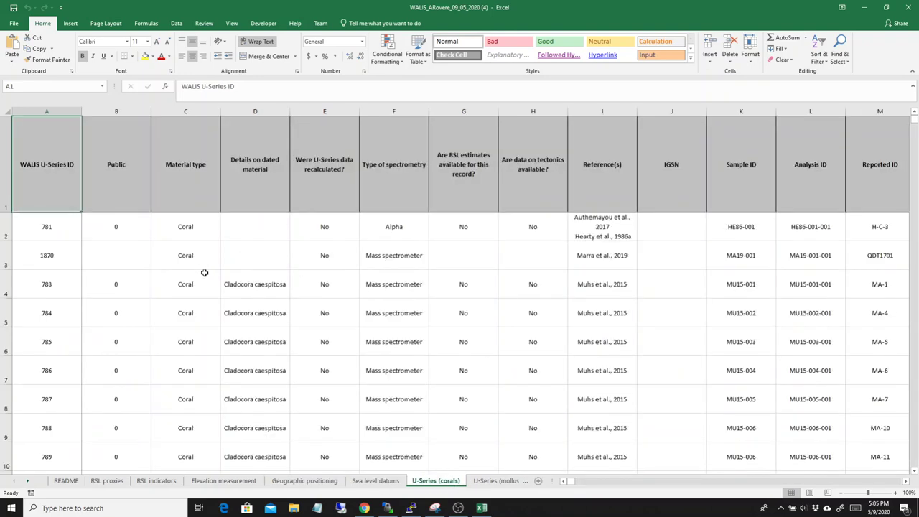
- Examine the coral U-Series records from the WALIS U-Series ID across to the uranium and thorium concentration columns
left_click(60, 226)
key("ctrl+shift+Down")
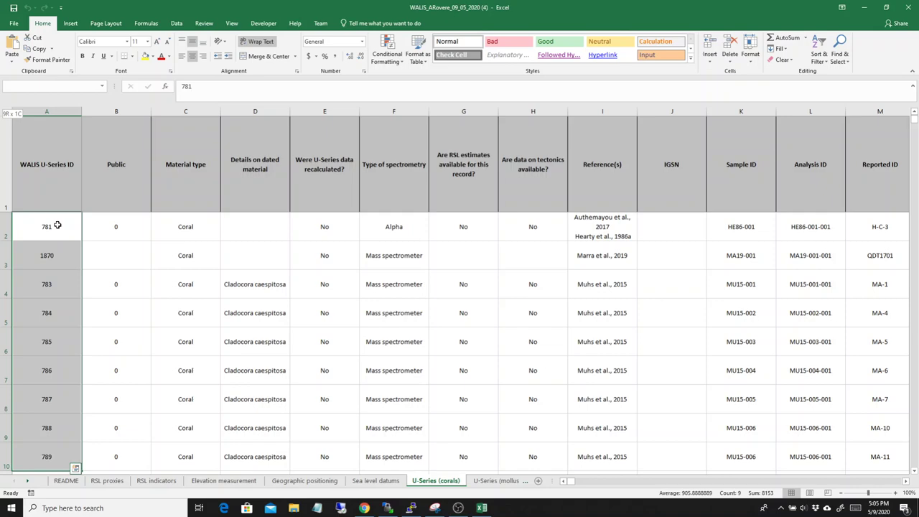
key("shift+Right")
key("shift+Right")
key("shift+Right")
key("shift+Right")
key("shift+Right")
key("shift+Right")
key("shift+Right")
key("shift+Right")
key("shift+Right")
key("shift+Right")
key("shift+Right")
key("shift+Right")
key("shift+Right")
key("shift+Right")
key("shift+Right")
key("shift+Right")
key("shift+Right")
key("shift+Right")
key("shift+Right")
key("shift+Right")
key("shift+Right")
key("shift+Right")
key("shift+Right")
key("shift+Right")
key("shift+Right")
key("shift+Right")
key("shift+Right")
key("shift+Right")
key("shift+Right")
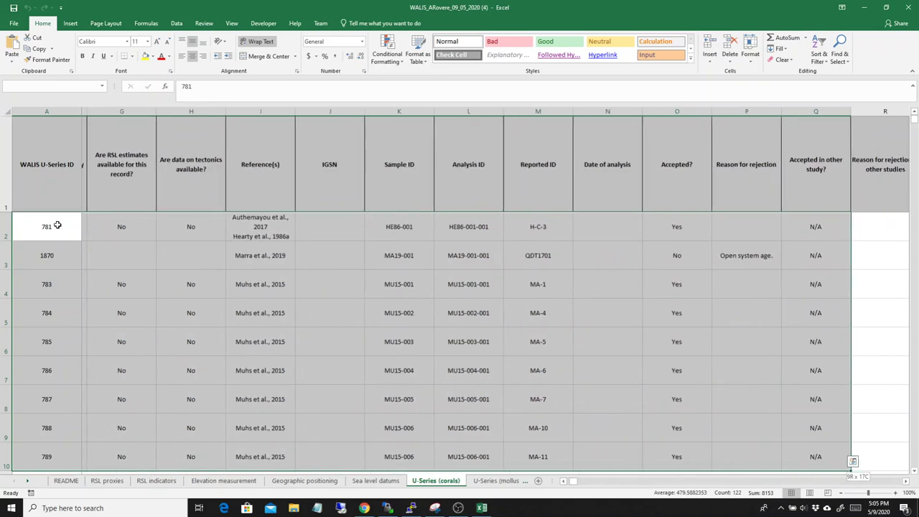
key("shift+Right")
key("shift+Right")
key("shift+Right")
key("shift+Right")
key("shift+Right")
key("shift+Right")
key("shift+Right")
key("shift+Right")
key("shift+Right")
key("shift+Right")
key("shift+Right")
key("shift+Right")
key("shift+Right")
key("shift+Right")
key("shift+Right")
key("shift+Right")
key("shift+Right")
key("shift+Right")
key("shift+Right")
key("shift+Right")
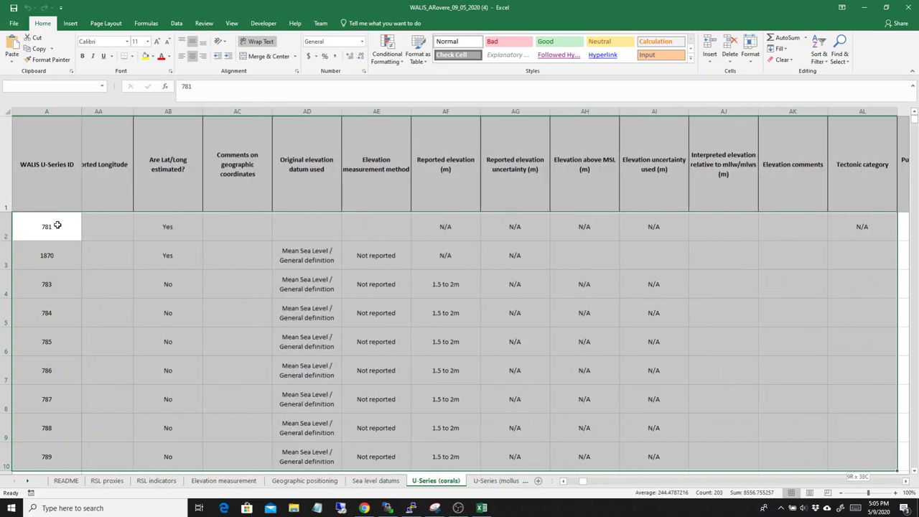
key("shift+Right")
key("shift+Right")
key("shift+Right")
key("shift+Right")
key("shift+Right")
key("shift+Right")
key("shift+Right")
key("shift+Right")
key("shift+Right")
key("shift+Right")
key("shift+Right")
key("shift+Right")
key("shift+Right")
key("shift+Right")
key("shift+Right")
key("shift+Right")
key("shift+Right")
key("shift+Right")
key("shift+Right")
key("shift+Right")
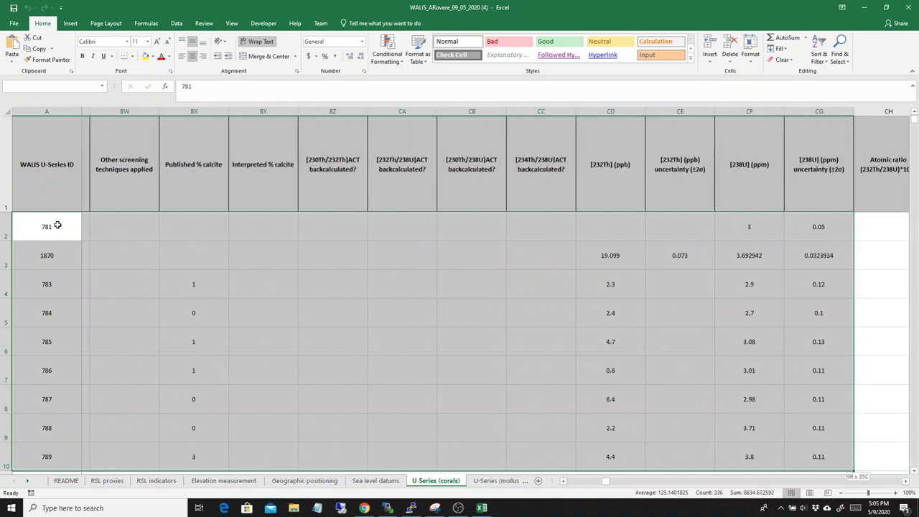
left_click(324, 313)
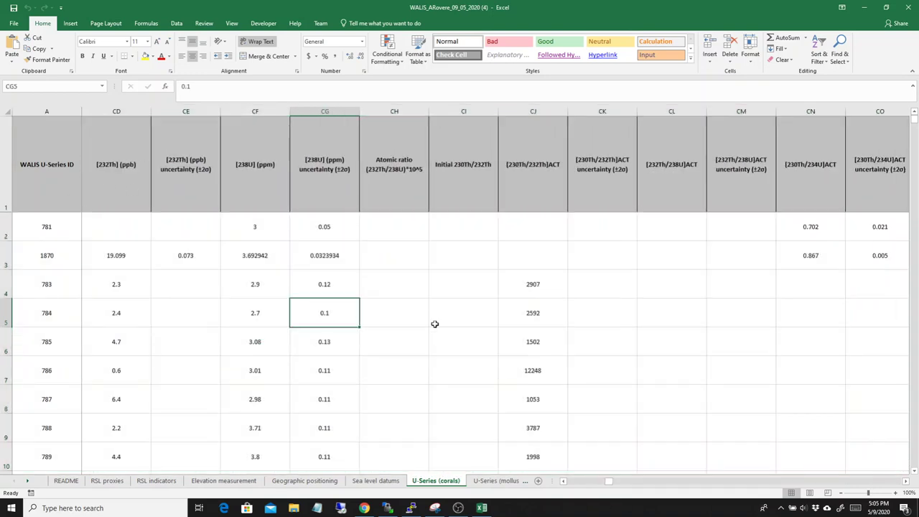
- View the U-Series (mollusks) sheet and examine the Amino Acid Racemization records across to the Accepted? column
left_click(500, 480)
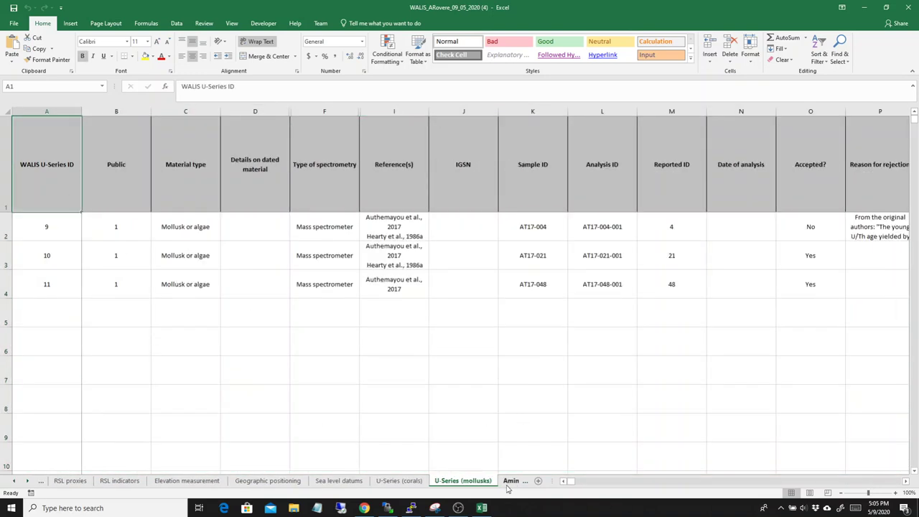
left_click(508, 482)
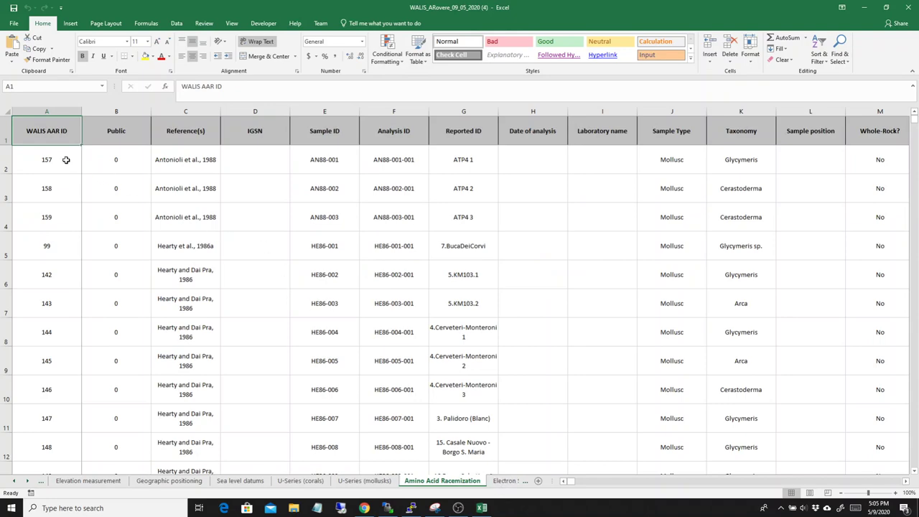
left_click_drag(65, 160, 65, 159)
key("shift+Right")
key("shift+Right")
key("shift+Right")
key("shift+Right")
key("shift+Right")
key("shift+Right")
key("shift+Right")
key("shift+Right")
key("shift+Right")
key("shift+Right")
key("shift+Right")
key("shift+Right")
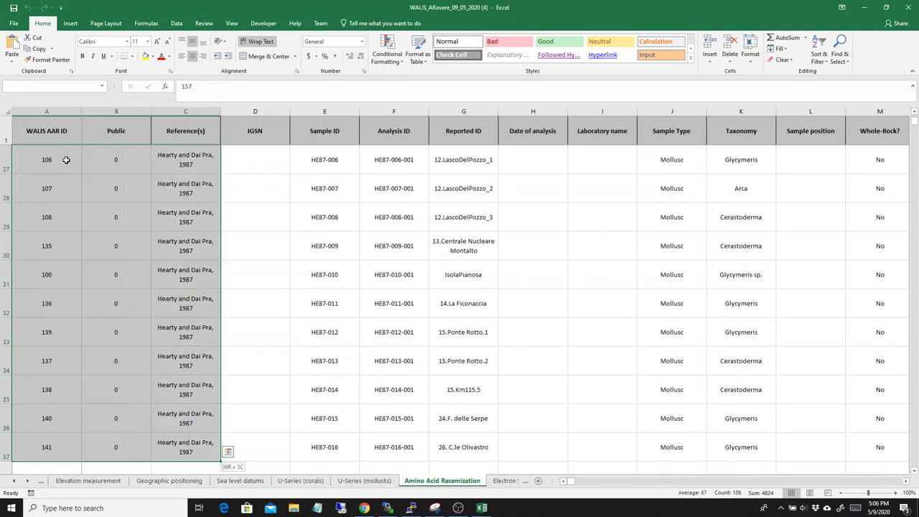
key("shift+Right")
key("shift+Right")
key("shift+Right")
key("shift+Right")
key("shift+Right")
key("shift+Right")
key("shift+Right")
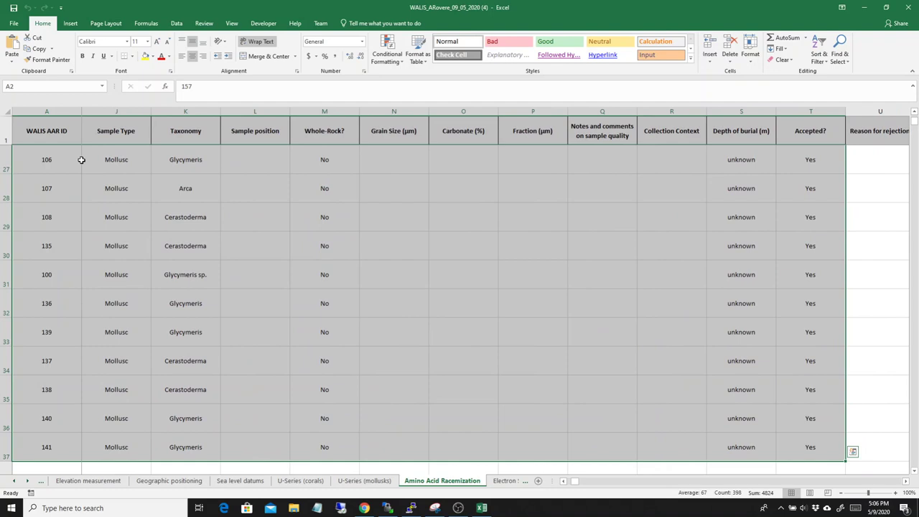
scroll(723, 232, "up", 8)
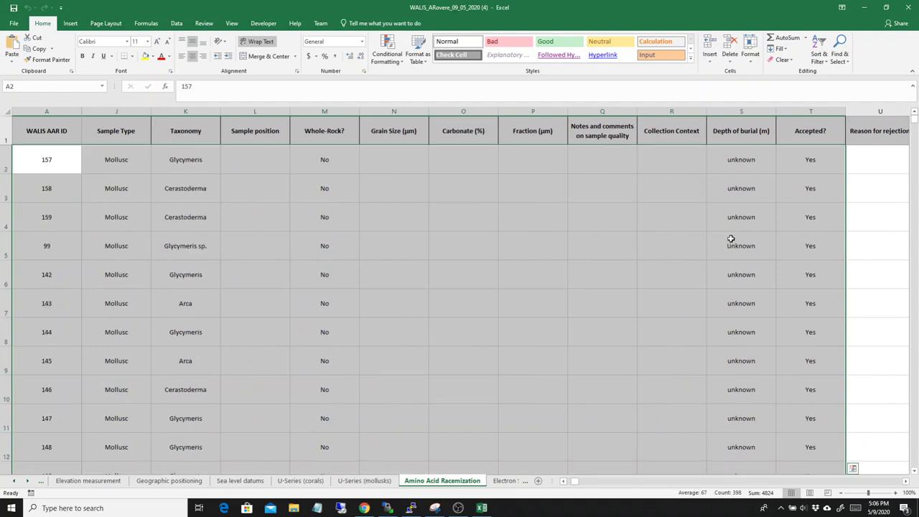
left_click(606, 333)
left_click(76, 172)
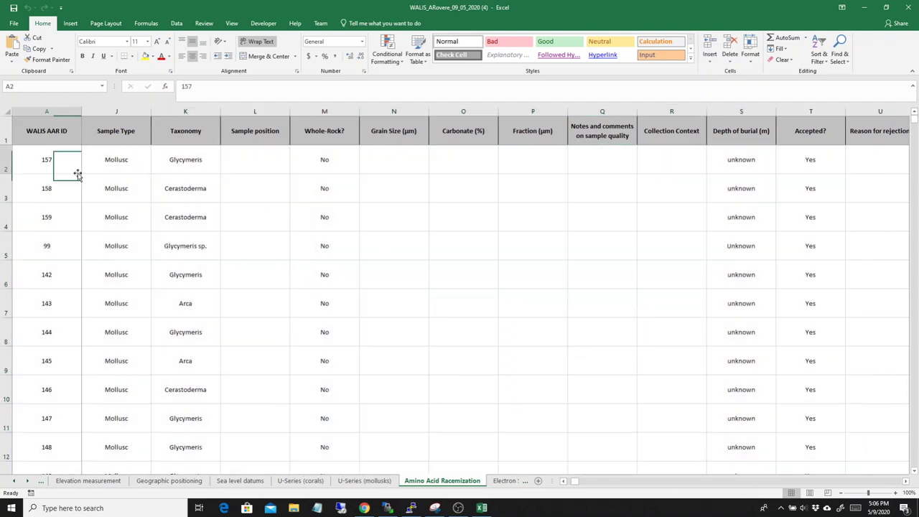
scroll(121, 173, "left", 4)
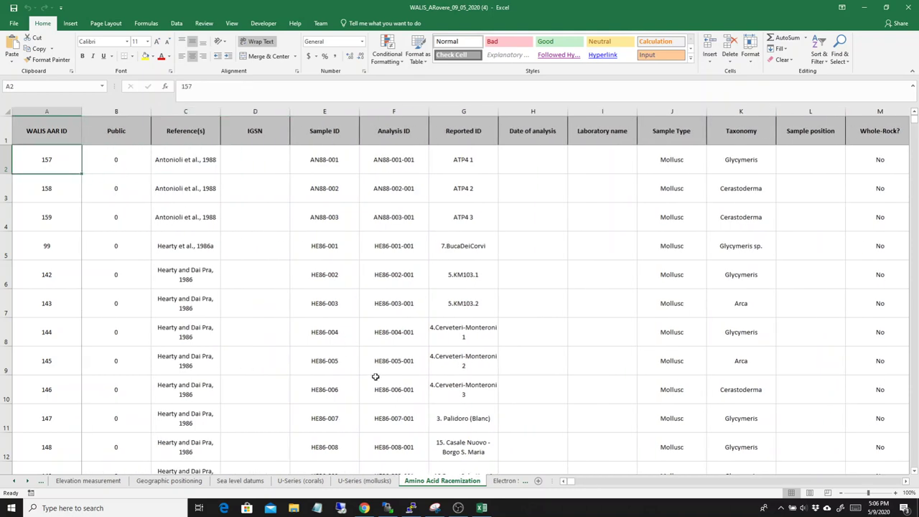
- Look through the Electron Spin Resonance, Luminescence, Chronostratigraphy and Other age constraints sheets
left_click(501, 484)
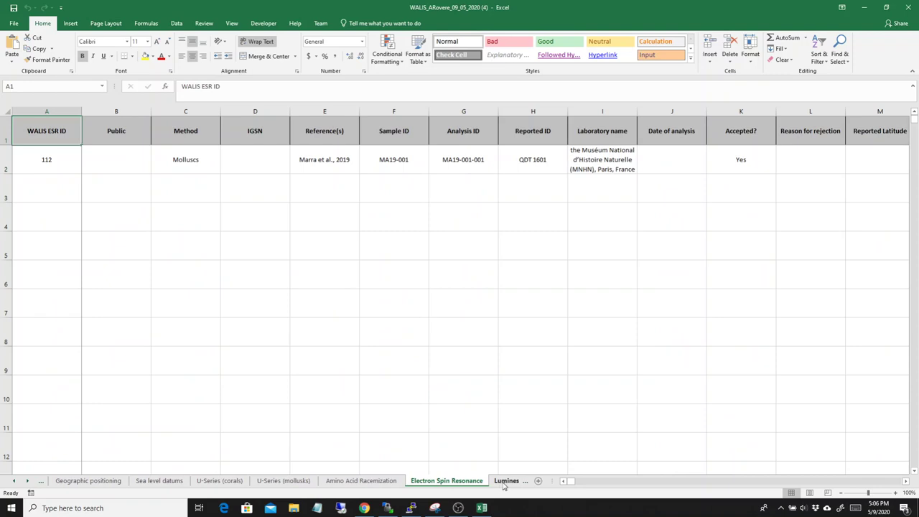
left_click(505, 481)
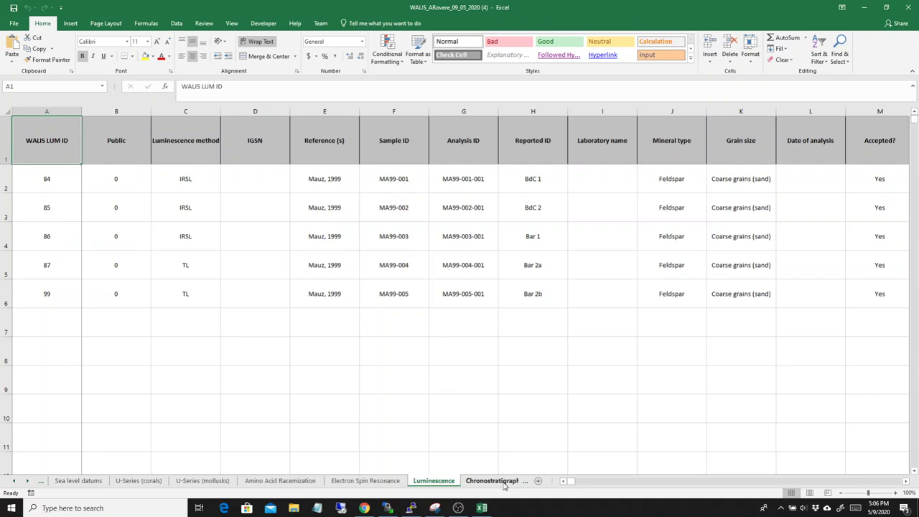
left_click(505, 483)
left_click(498, 482)
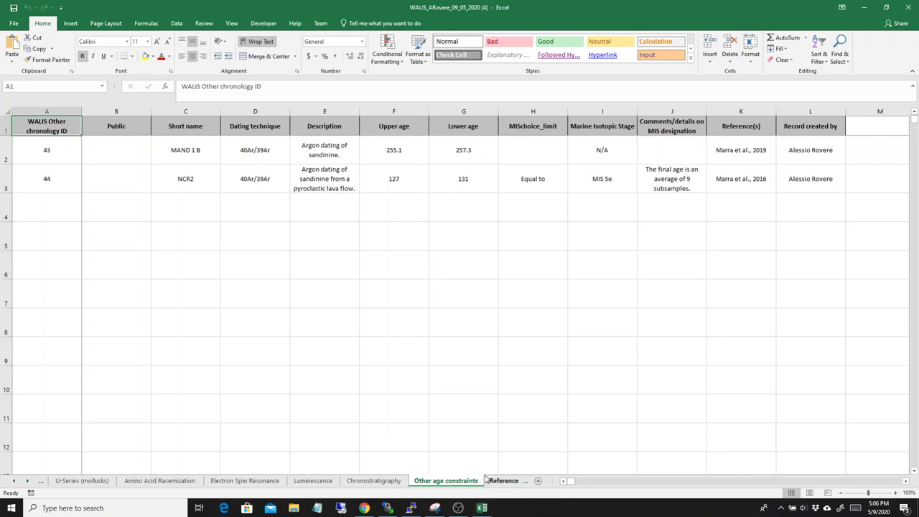
- Examine the short and full citations on the References sheet down to the last entry and return to the first row
left_click(502, 481)
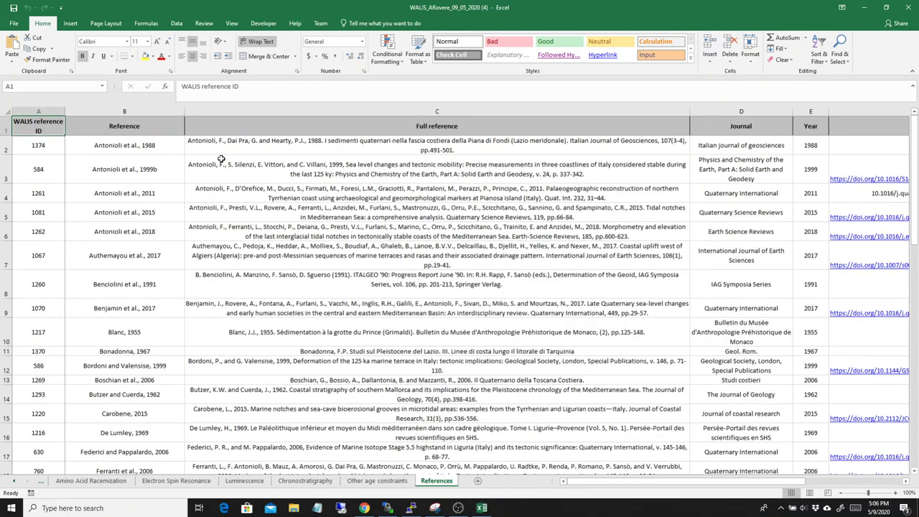
left_click(143, 147)
key("ctrl+shift+Down")
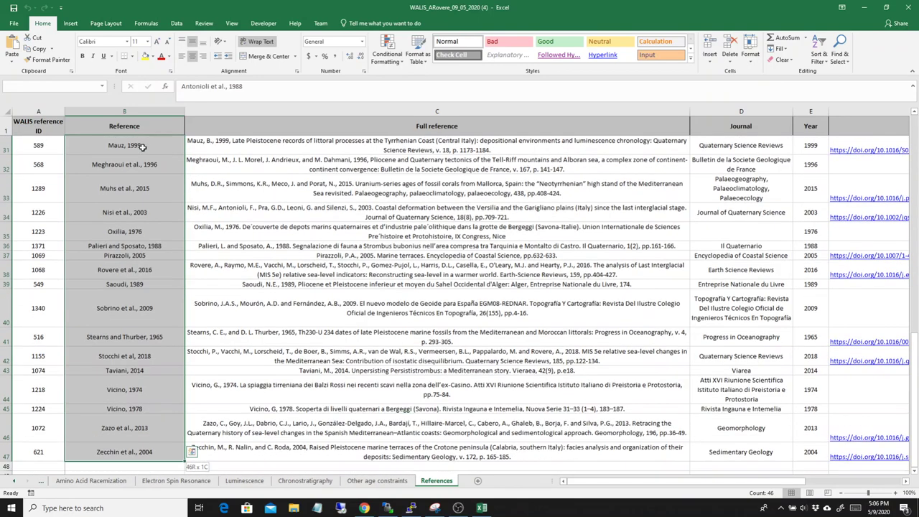
key("shift+BackSpace")
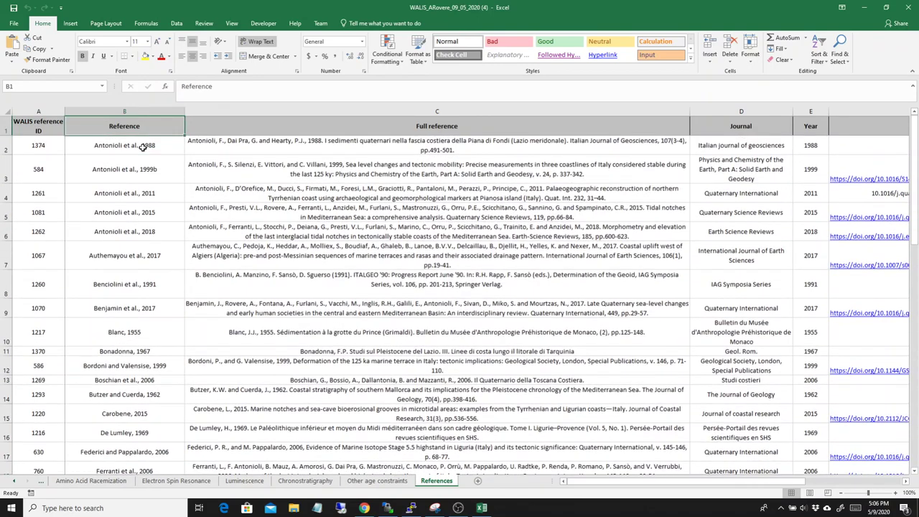
left_click(369, 145)
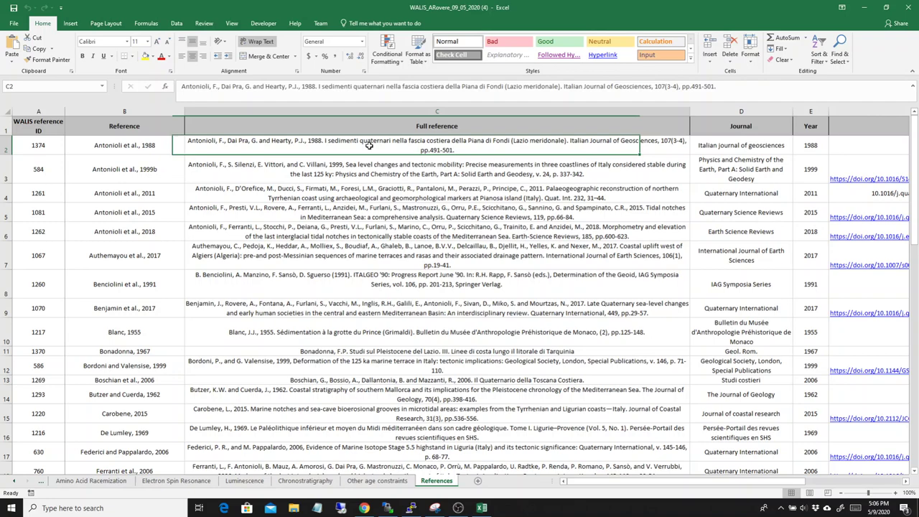
key("ctrl+shift+Down")
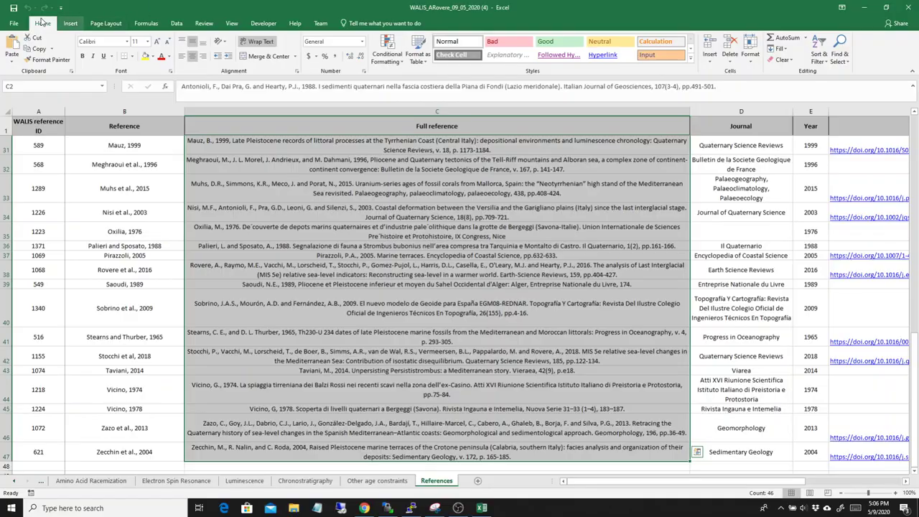
left_click(13, 22)
left_click(27, 105)
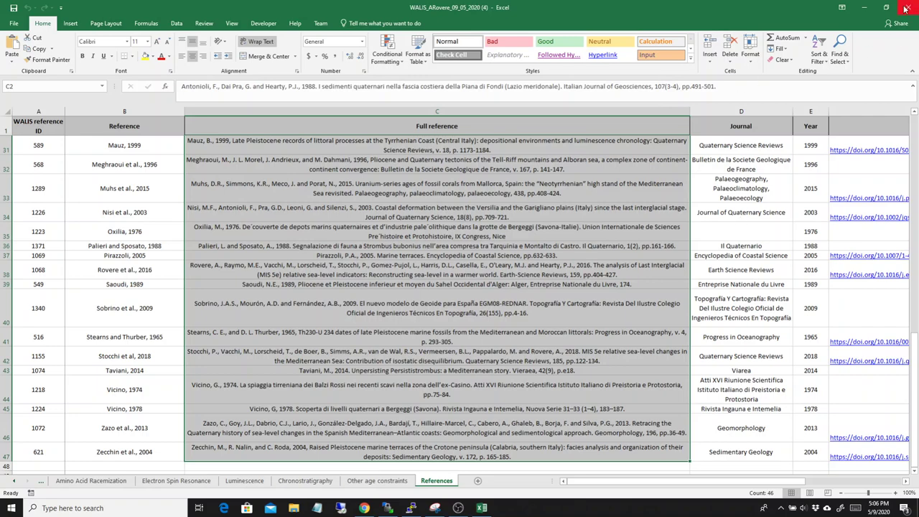
left_click(581, 165)
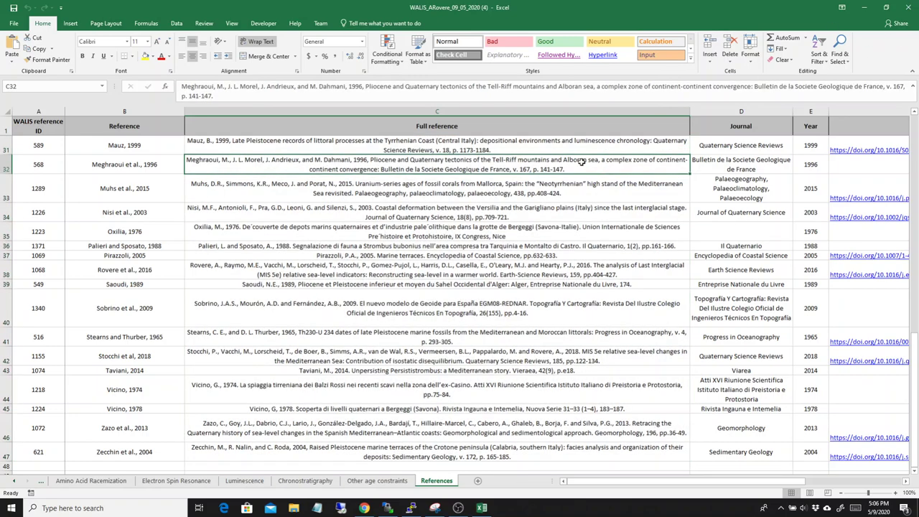
scroll(516, 166, "up", 6)
scroll(516, 166, "up", 4)
- Go back to the README sheet, revisit the RSL proxies sheet, and finish on README
left_click(15, 483)
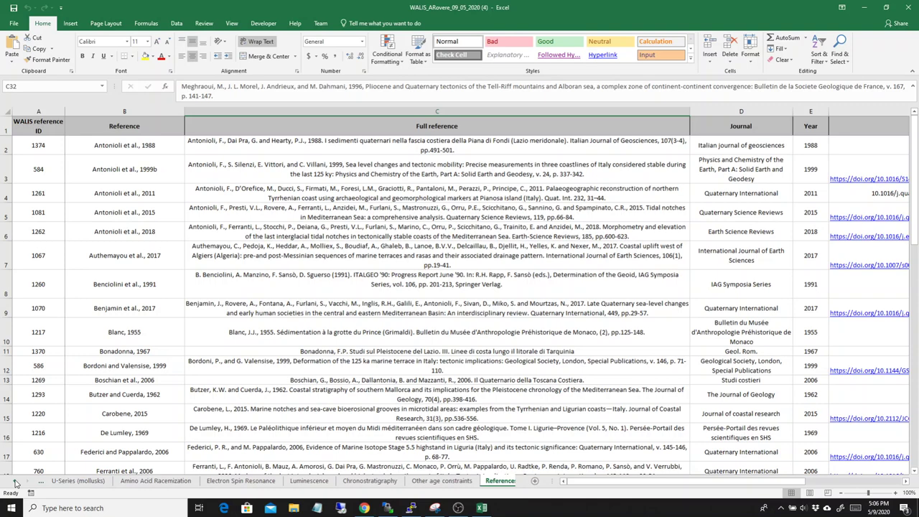
left_click(14, 482)
left_click(14, 482)
left_click(15, 482)
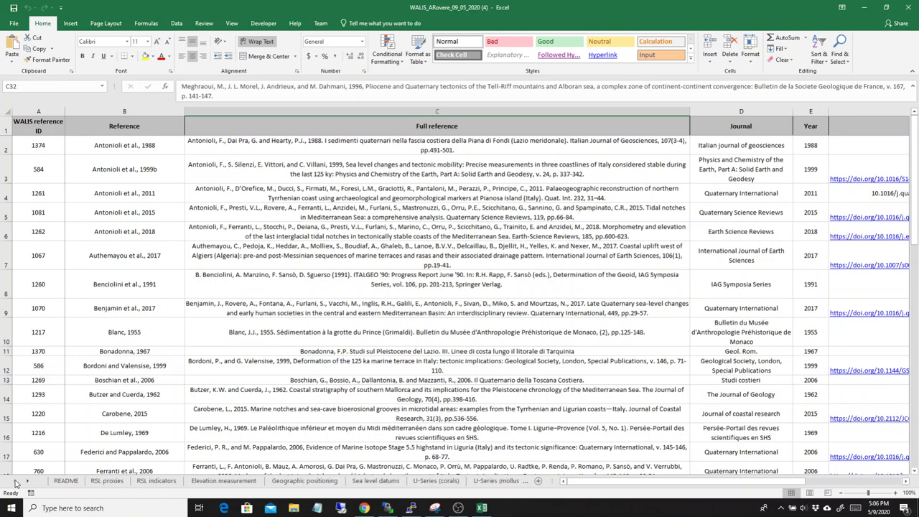
left_click(66, 480)
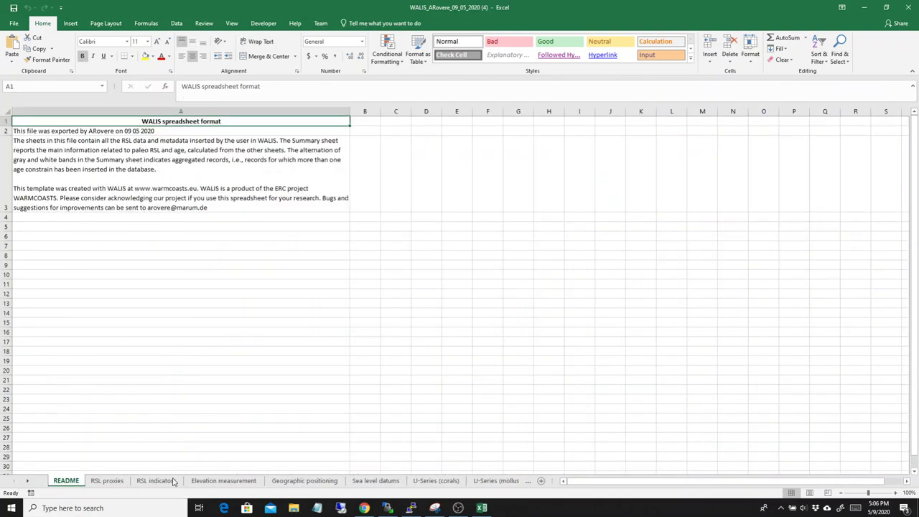
left_click(103, 482)
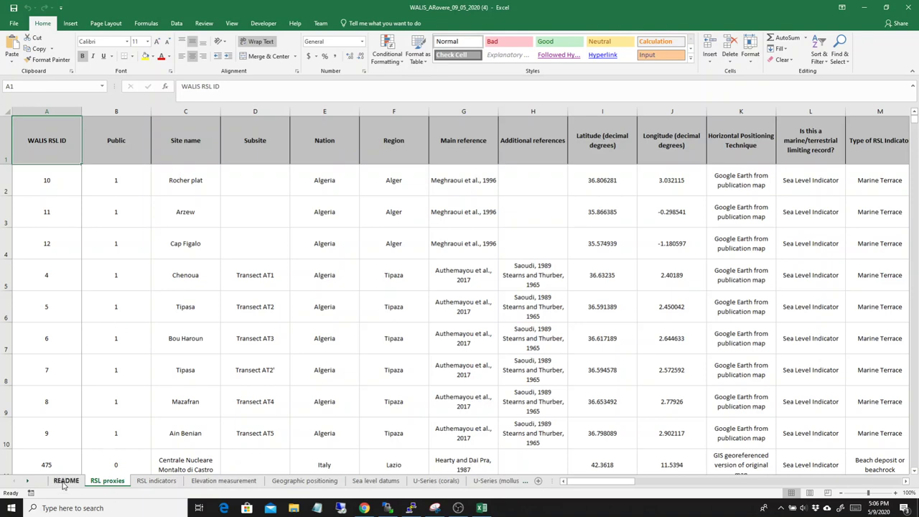
left_click(68, 482)
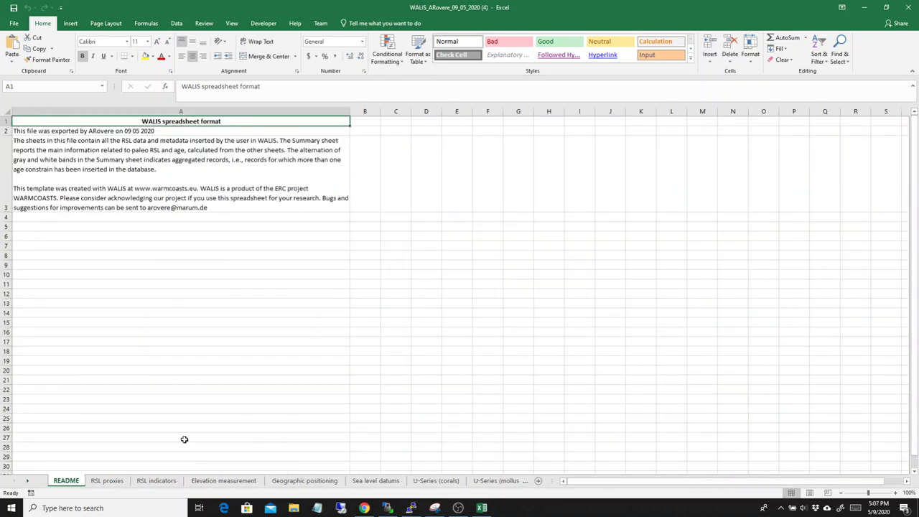
- Close the exported workbook and open the maps of the personal data in WALIS
left_click(911, 9)
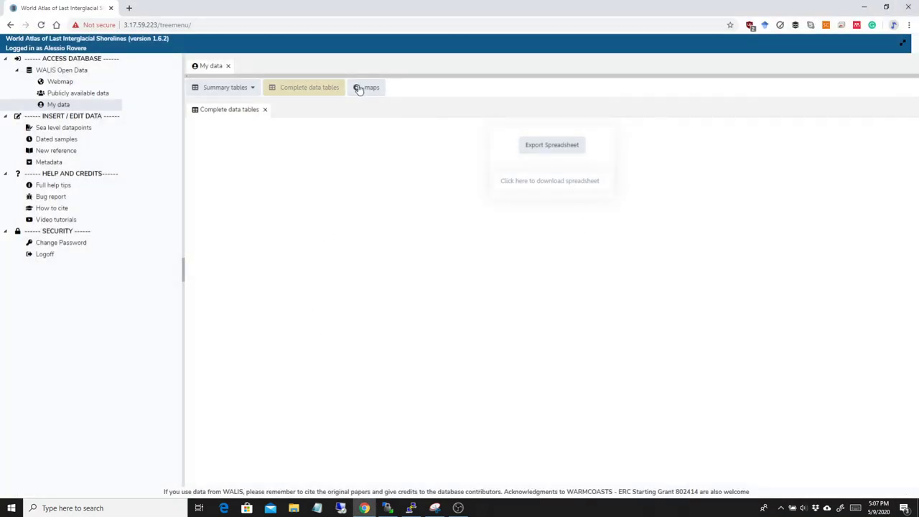
left_click(367, 88)
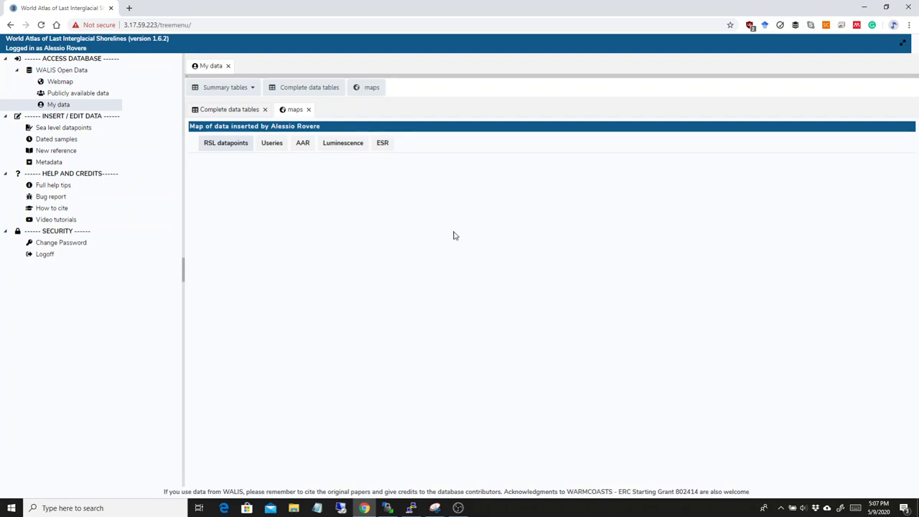
- Open the WALIS Webmap, view the full help tips documentation, and close the documentation page
left_click(68, 83)
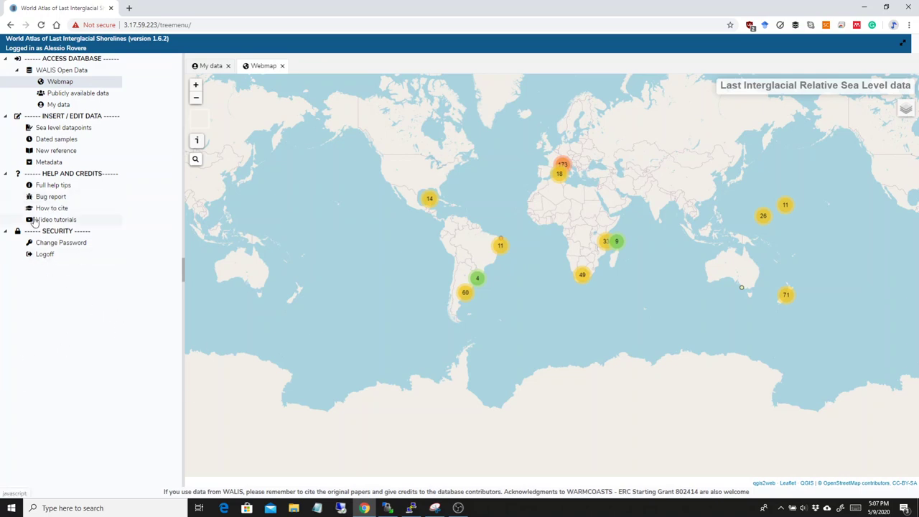
left_click(59, 188)
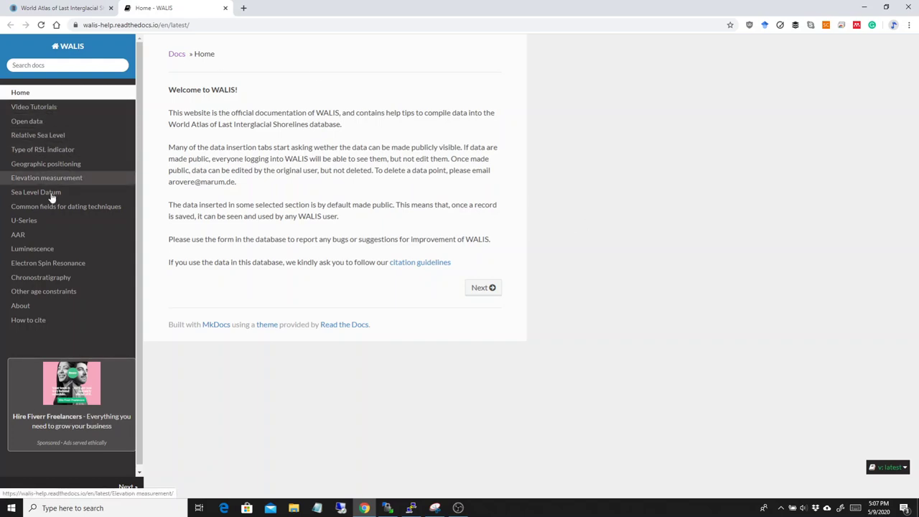
left_click(226, 8)
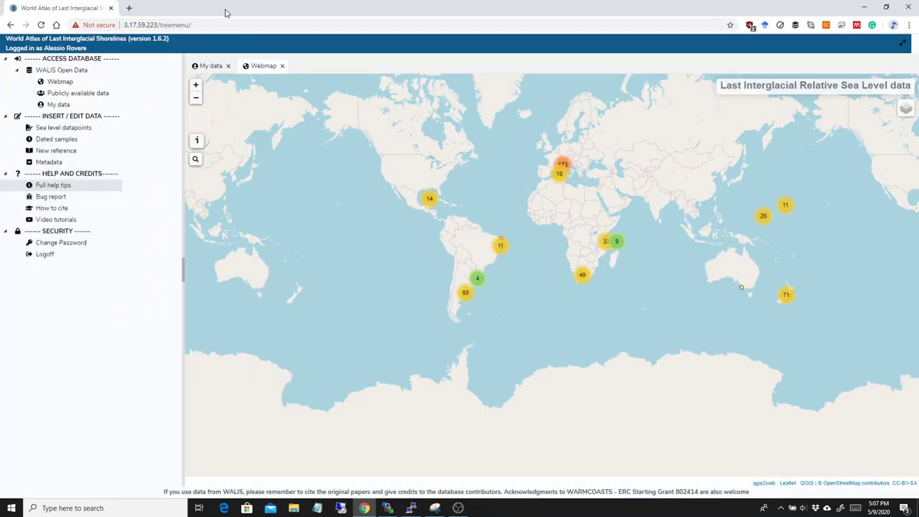